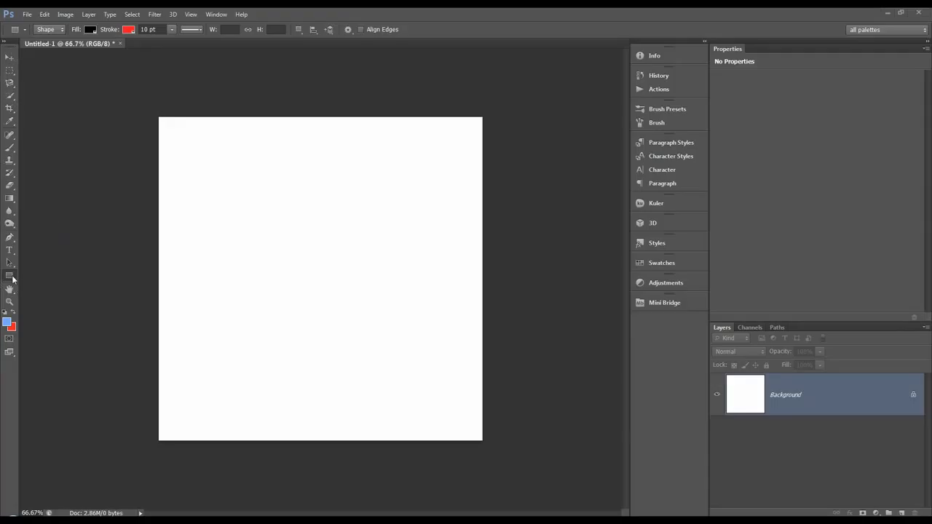
Activate the Rectangle Tool and keep its drawing mode on Shape
left_click(10, 275)
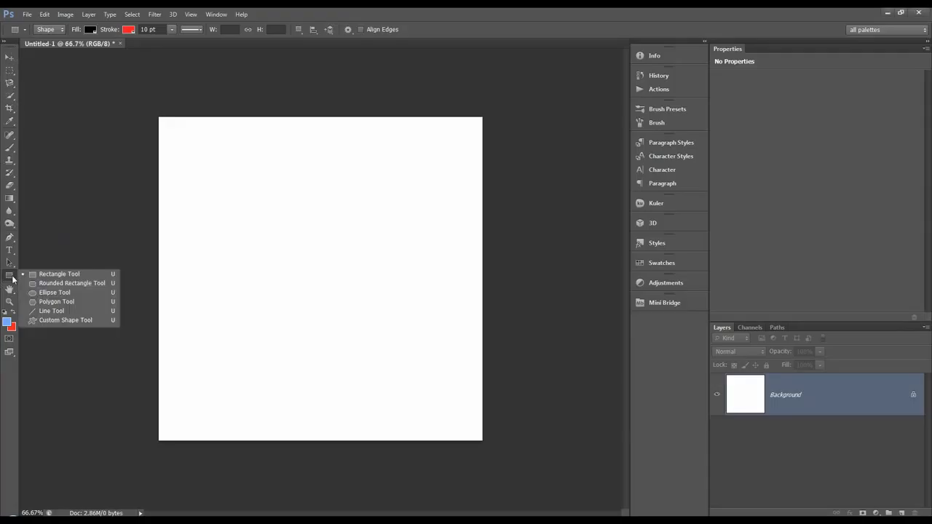
left_click(12, 278)
left_click(13, 278)
left_click(13, 277)
left_click(12, 277)
left_click(34, 276)
left_click(8, 279)
left_click(51, 277)
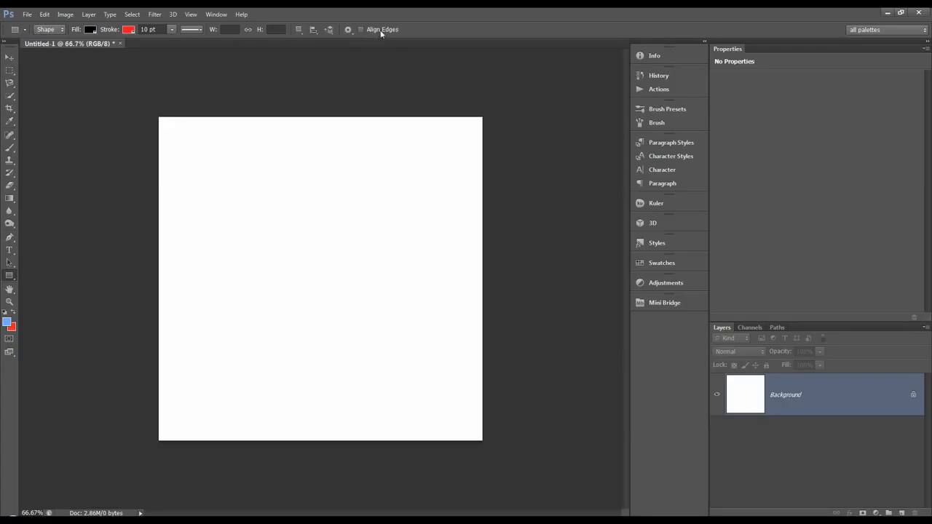
left_click(59, 31)
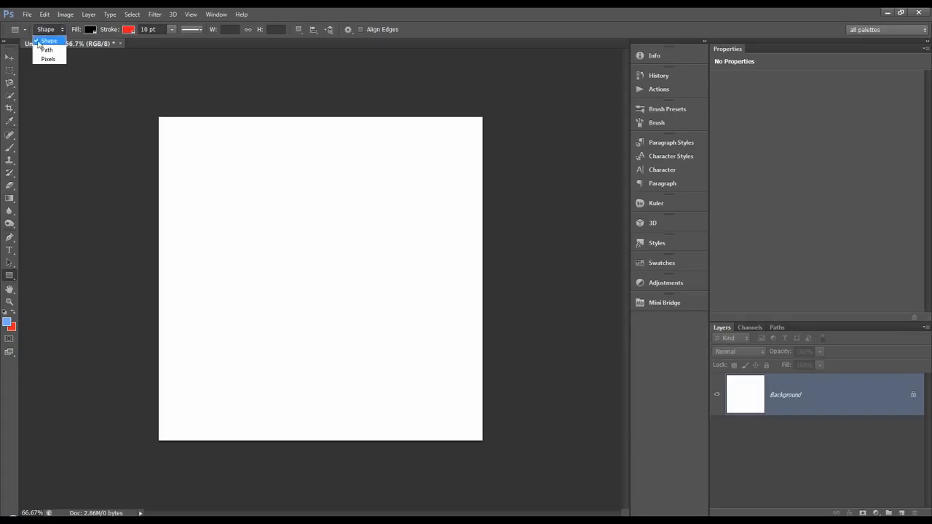
left_click(56, 37)
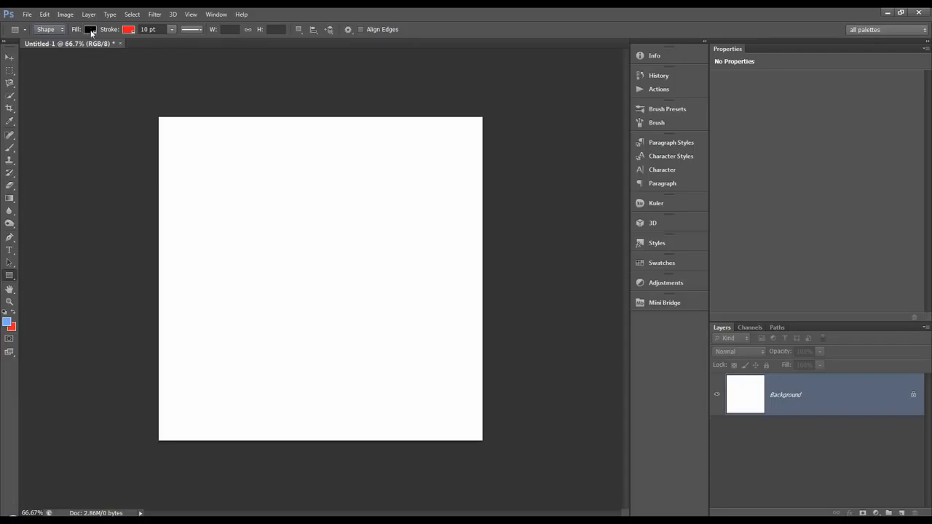
Set the rectangle's fill to solid black from the recently used colours
left_click(91, 30)
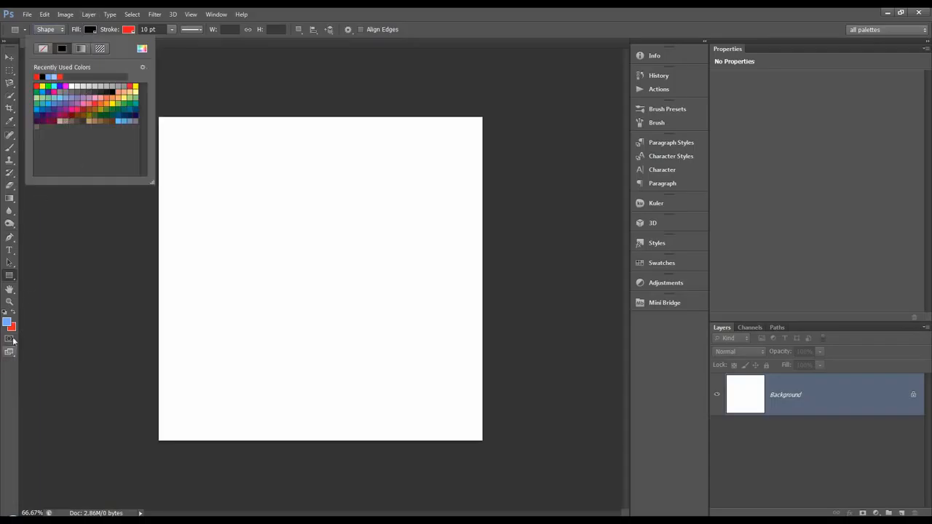
left_click(95, 31)
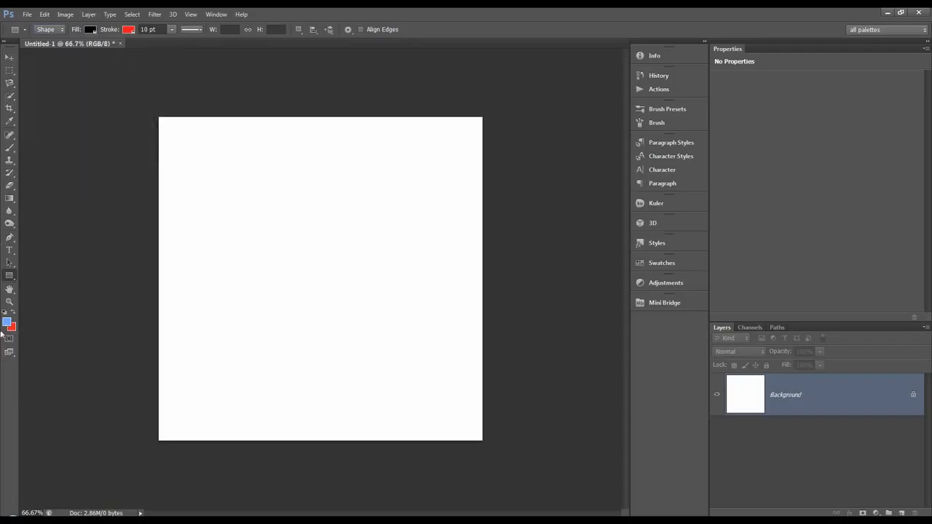
left_click(91, 30)
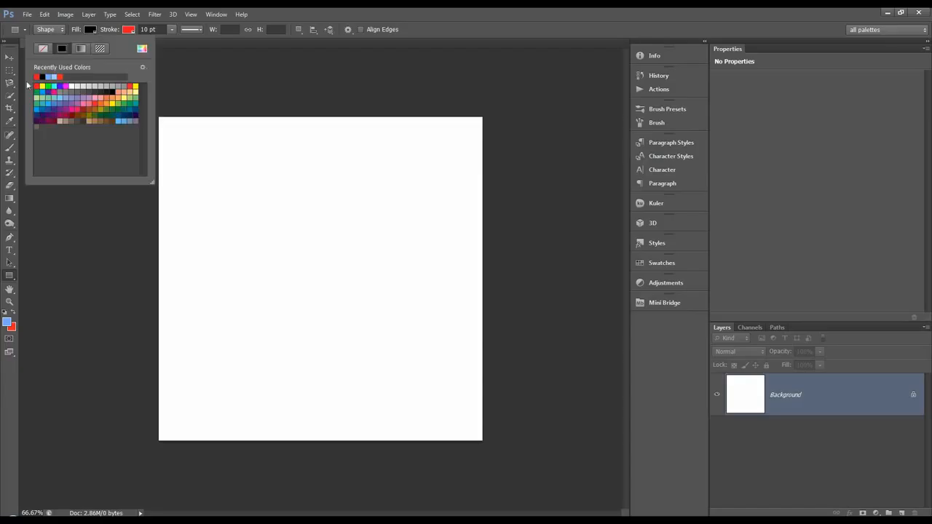
left_click(86, 117)
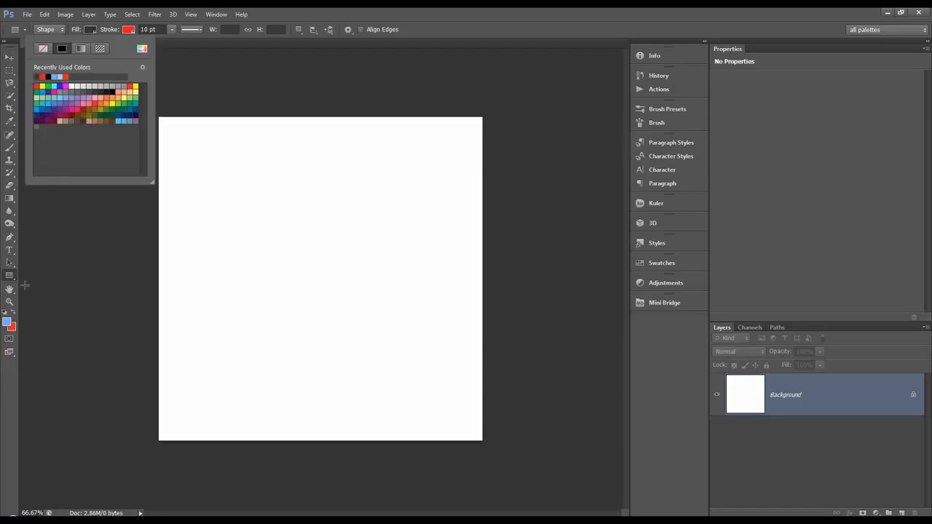
left_click(49, 75)
left_click(78, 27)
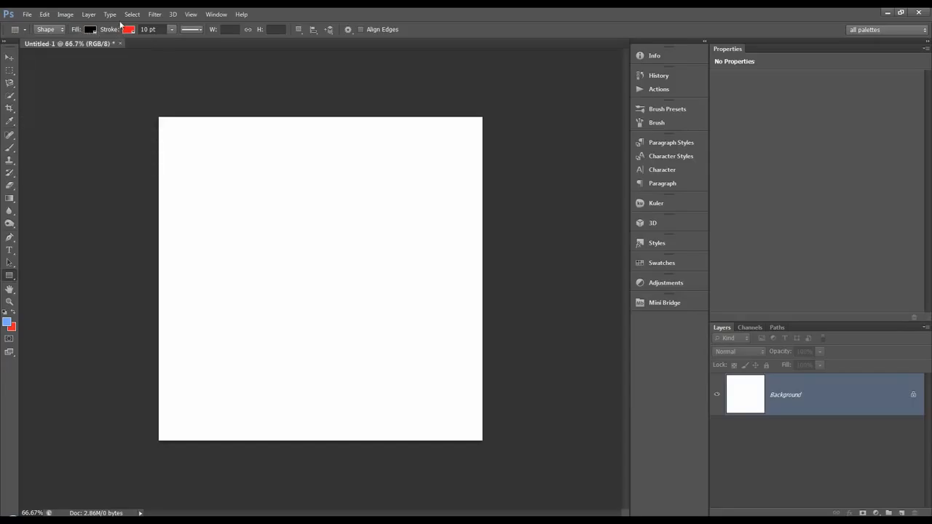
Try the no-colour, solid, gradient and pattern stroke types, and look through the pattern options
left_click(132, 33)
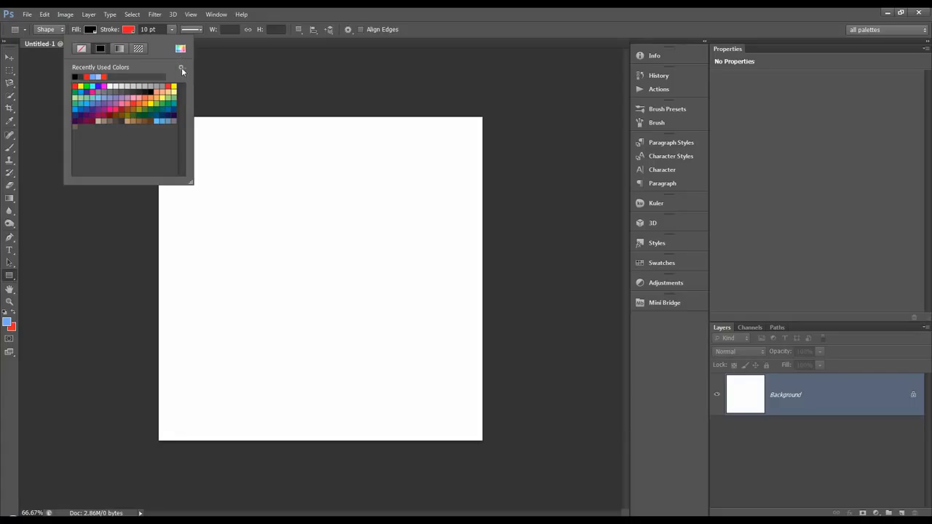
left_click(83, 50)
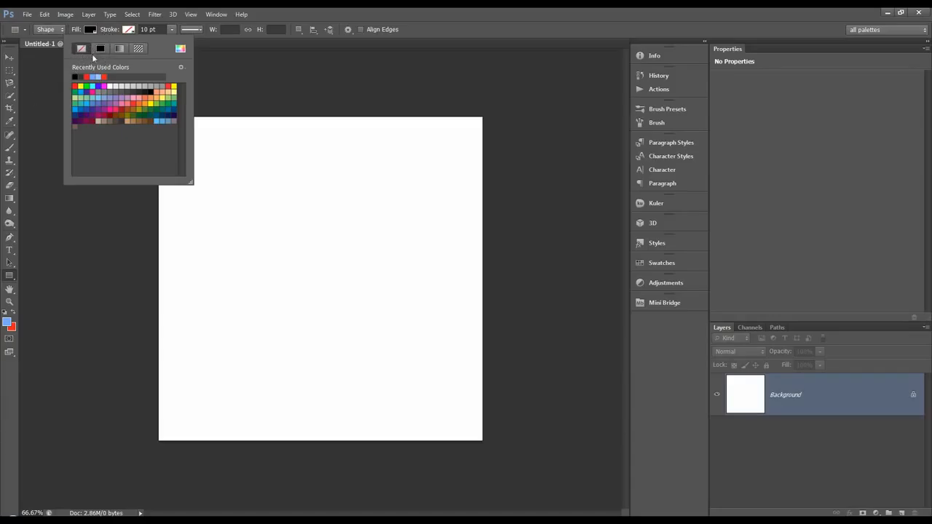
left_click(102, 49)
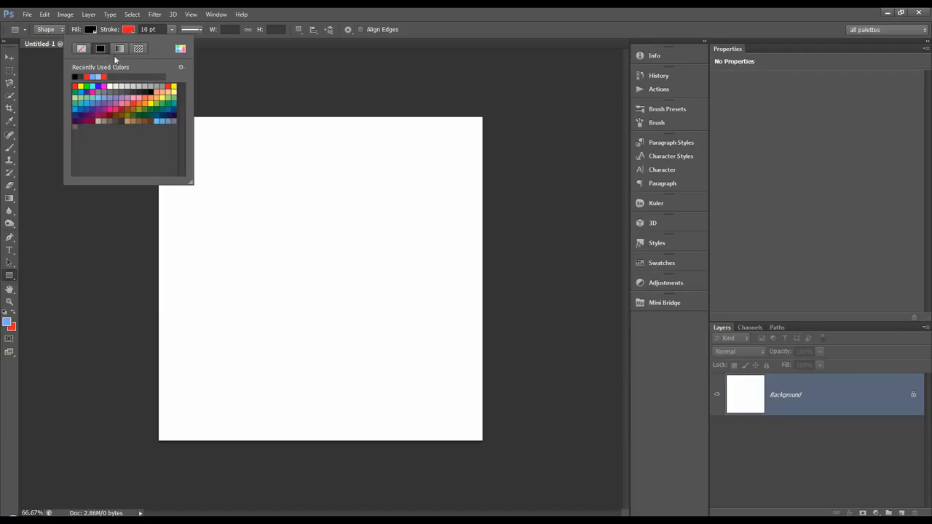
left_click(119, 48)
left_click(138, 49)
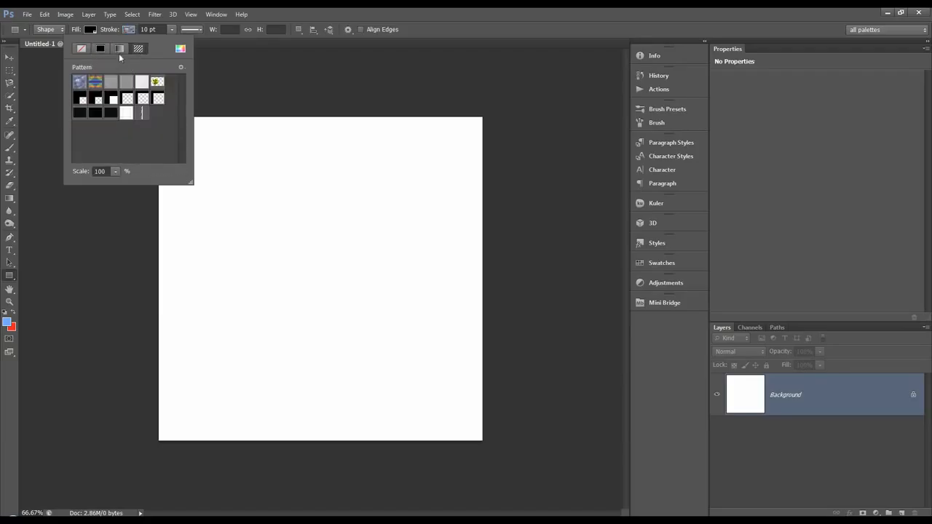
left_click(180, 67)
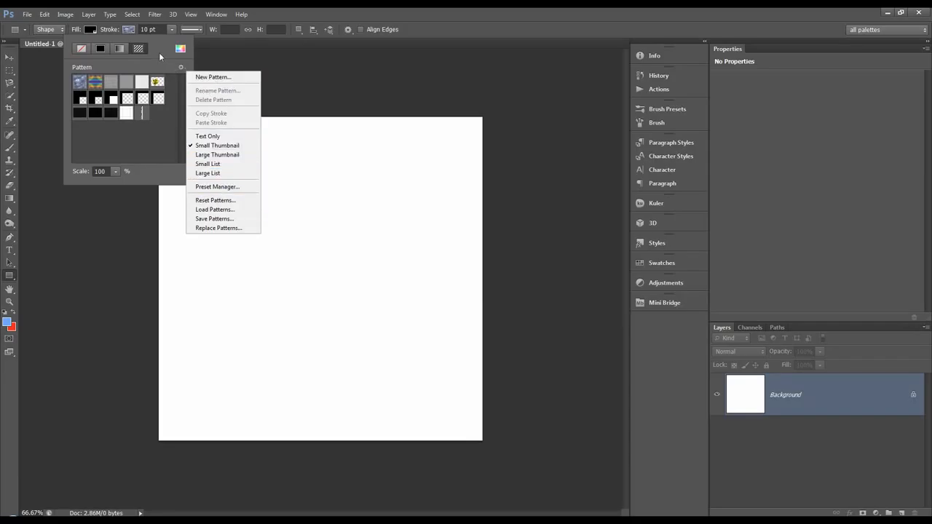
left_click(159, 52)
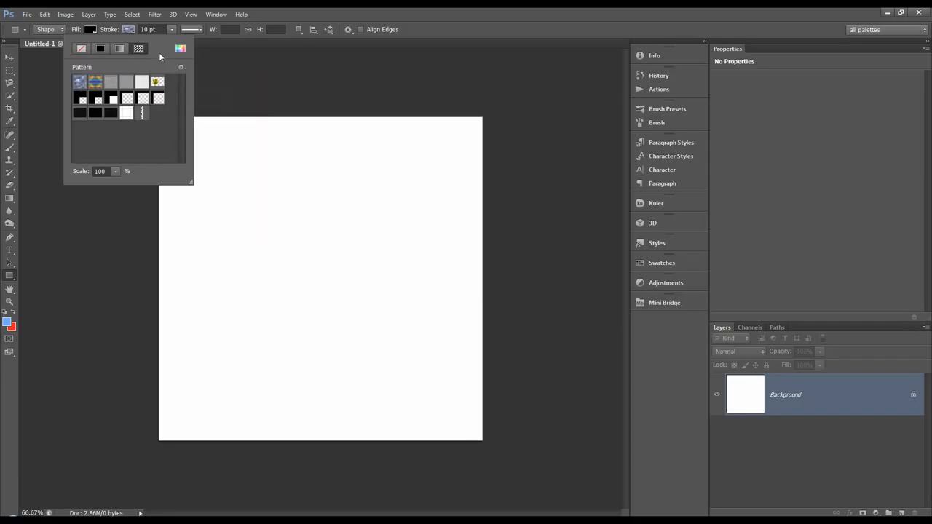
Set the shape's stroke to a solid red colour, keeping its 10 pt width
left_click(100, 49)
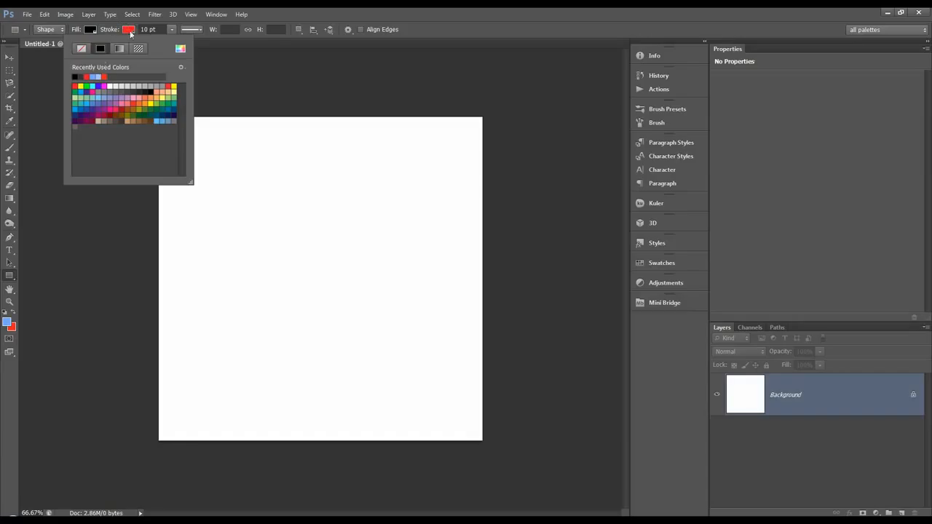
left_click(86, 76)
left_click(109, 27)
double_click(145, 29)
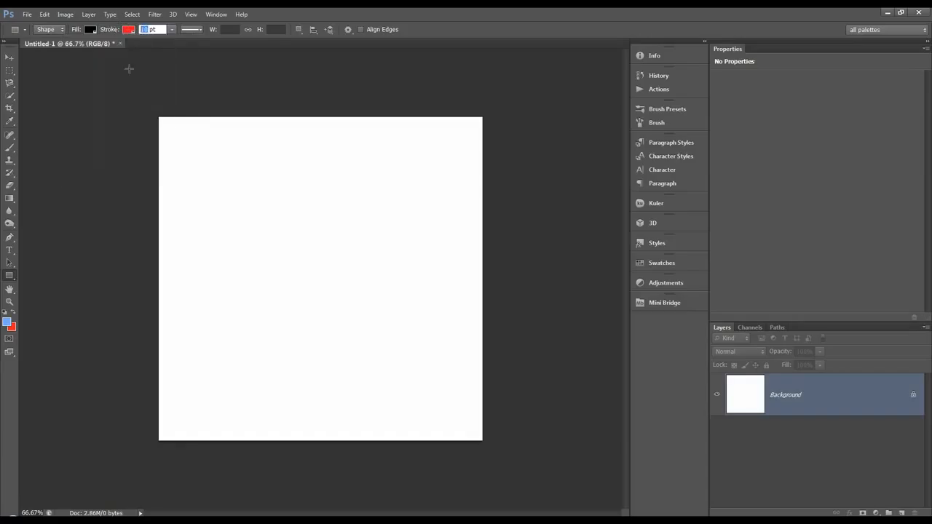
Give the stroke a solid line style and align it to the outside of the shape
left_click(197, 29)
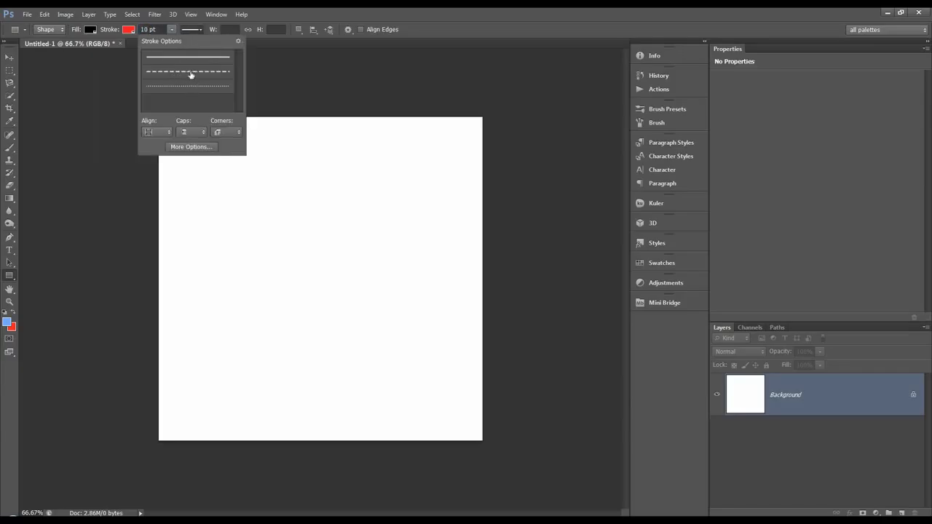
left_click(166, 61)
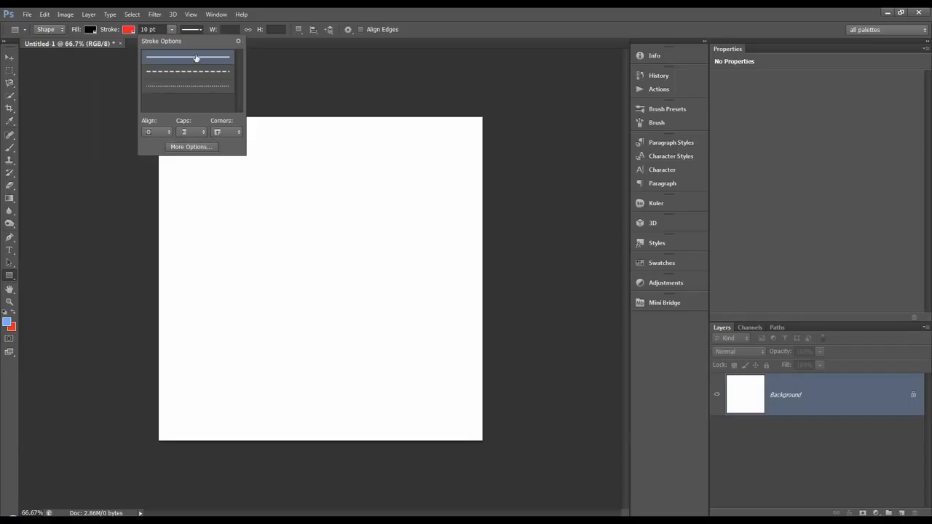
left_click(167, 133)
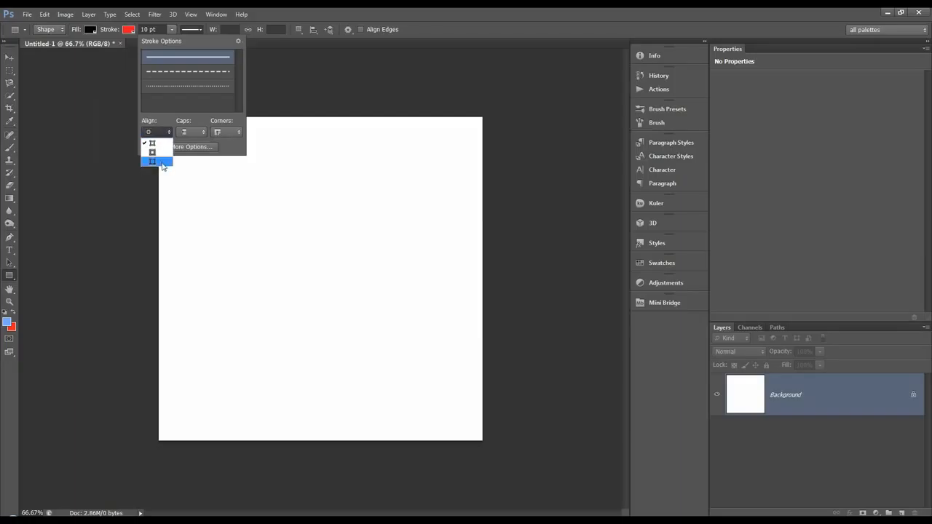
left_click(162, 161)
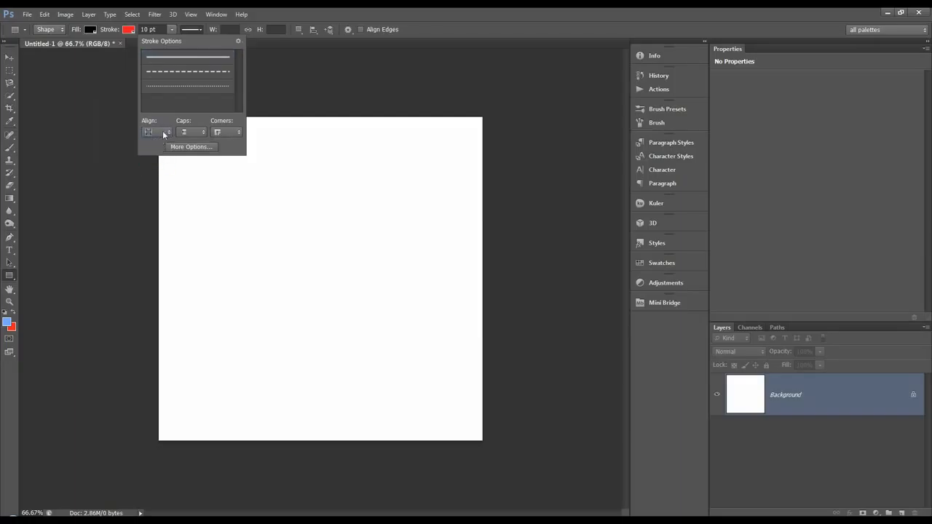
Set the stroke's caps to Butt and its corners to Bevel, and accept them in the detailed stroke settings
left_click(189, 133)
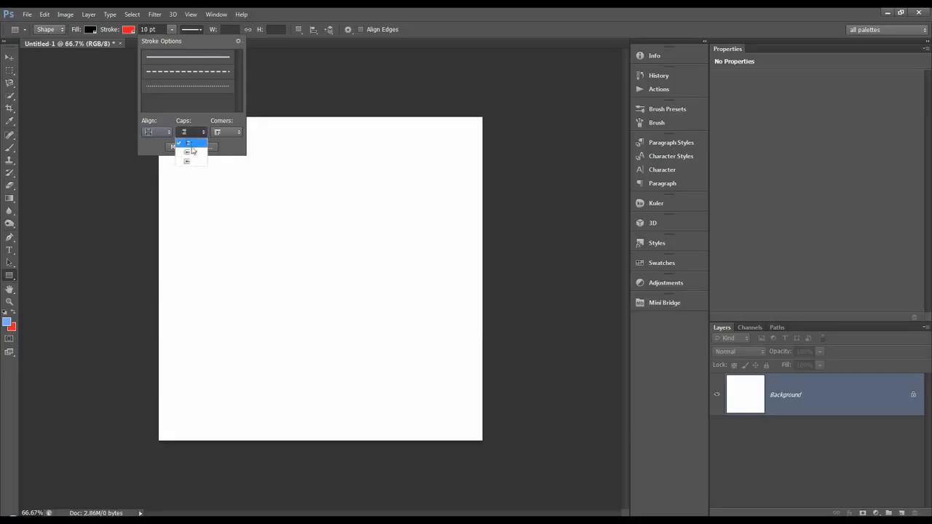
left_click(191, 144)
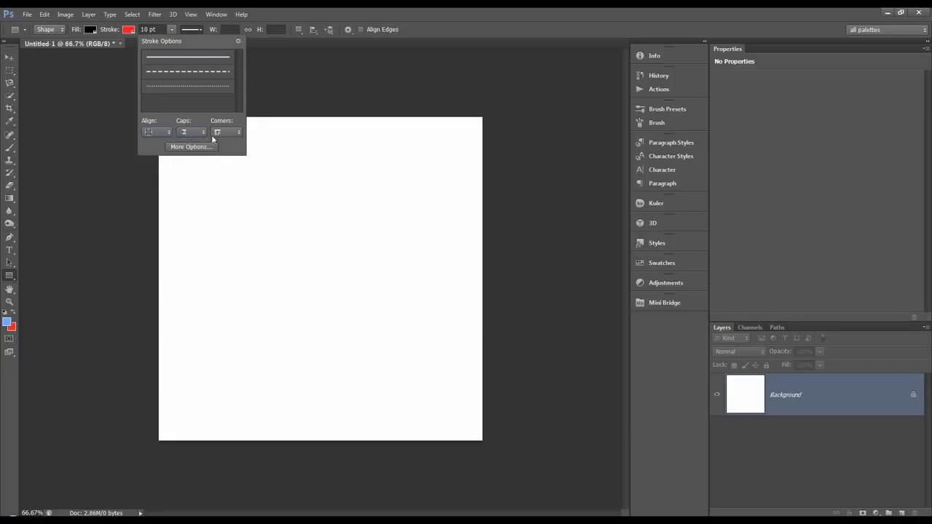
left_click(235, 134)
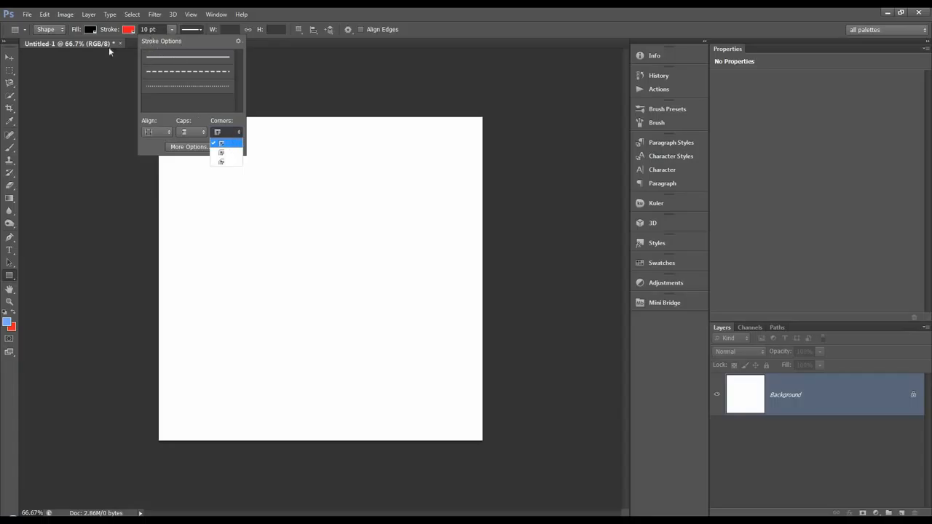
left_click(224, 162)
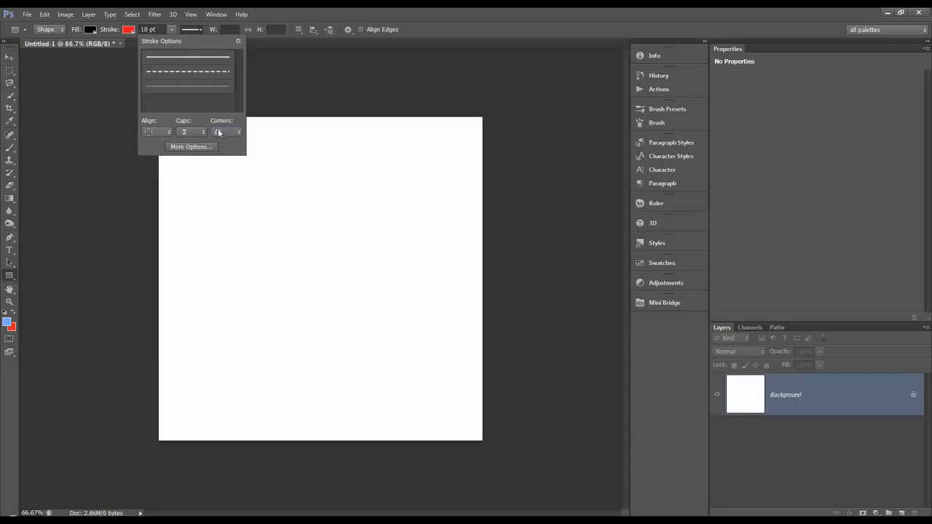
left_click(184, 147)
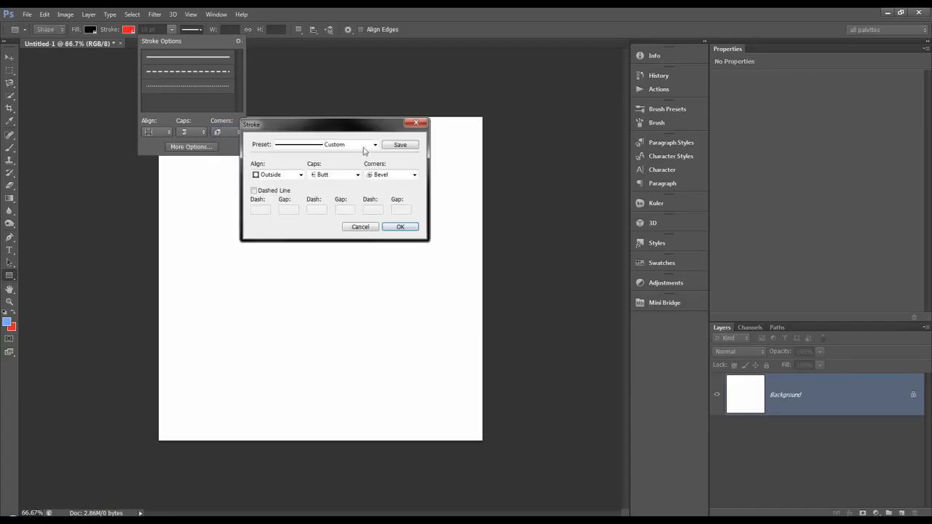
mouse_move(347, 128)
left_mouse_down()
mouse_move(390, 122)
mouse_move(358, 118)
left_mouse_up()
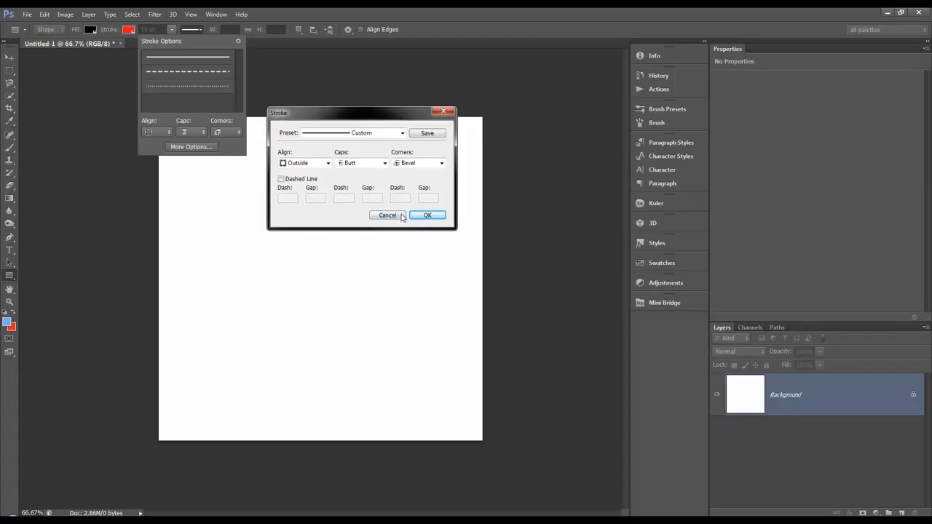
left_click(427, 214)
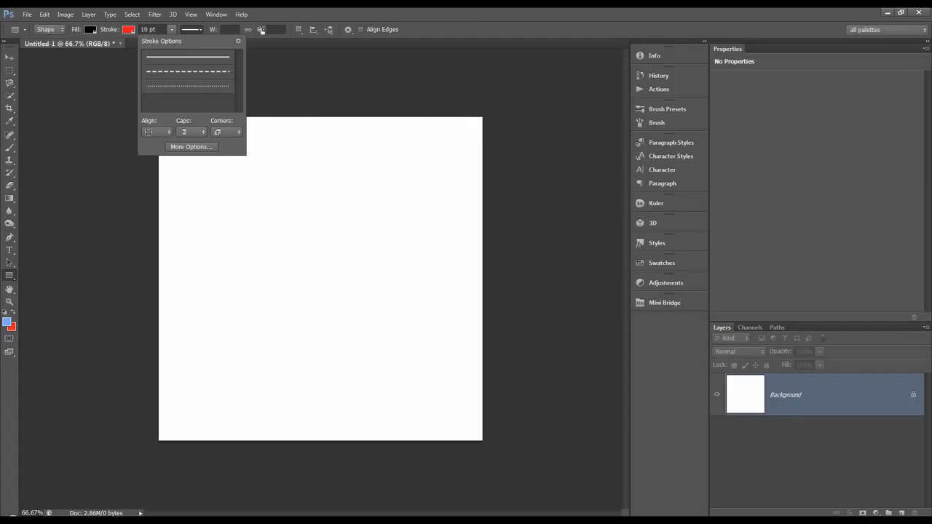
left_click(271, 18)
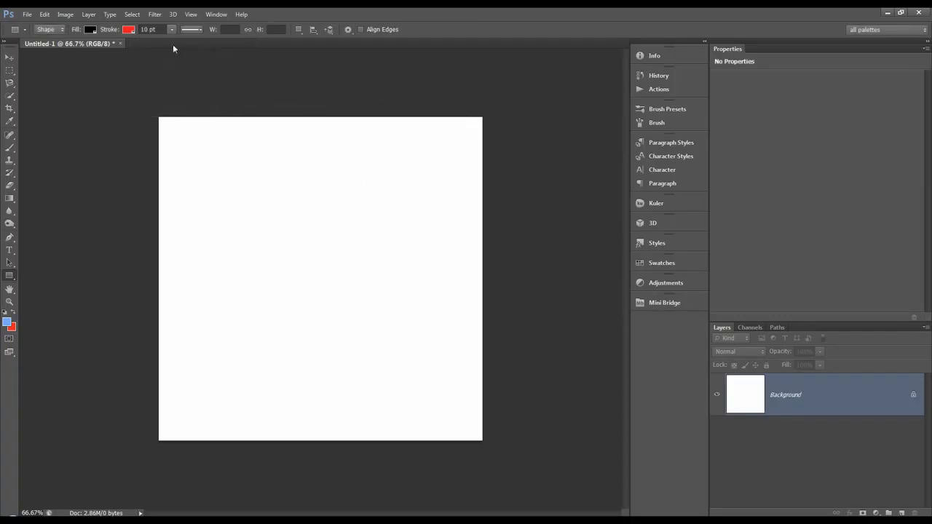
Draw a rectangle shape about 763 px wide and 416 px high across the middle of the canvas
left_click(346, 30)
left_click(346, 30)
mouse_move(201, 211)
left_mouse_down()
mouse_move(212, 287)
mouse_move(386, 347)
mouse_move(451, 349)
left_mouse_up()
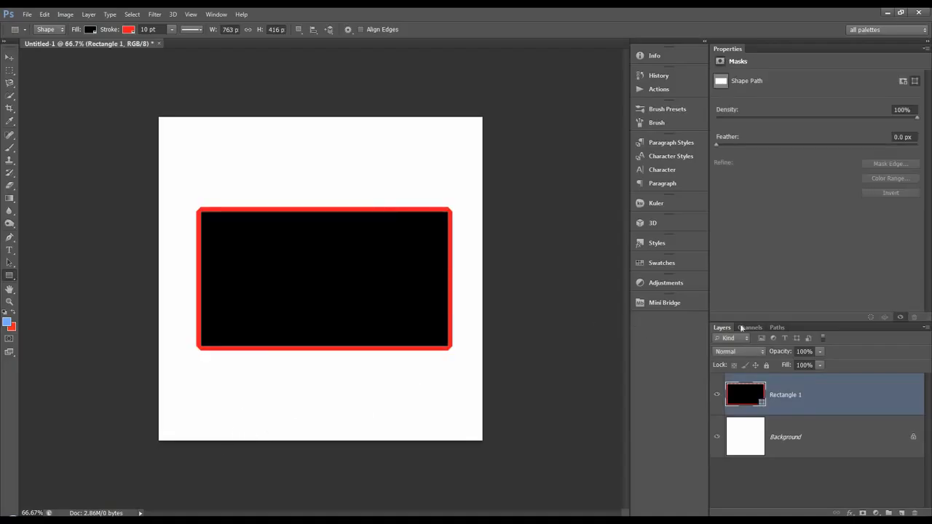
Check the new rectangle's path in the path list, and hide the Rectangle 1 layer
left_click(777, 327)
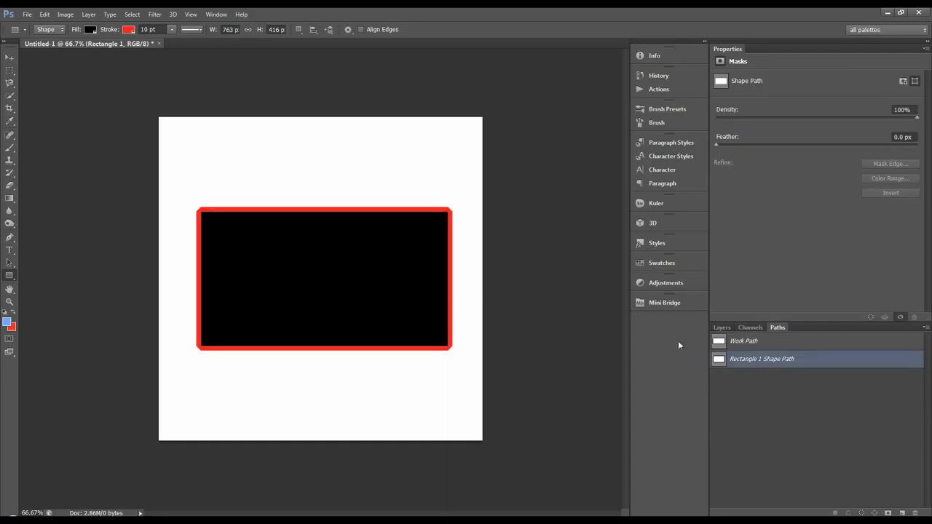
left_click(721, 327)
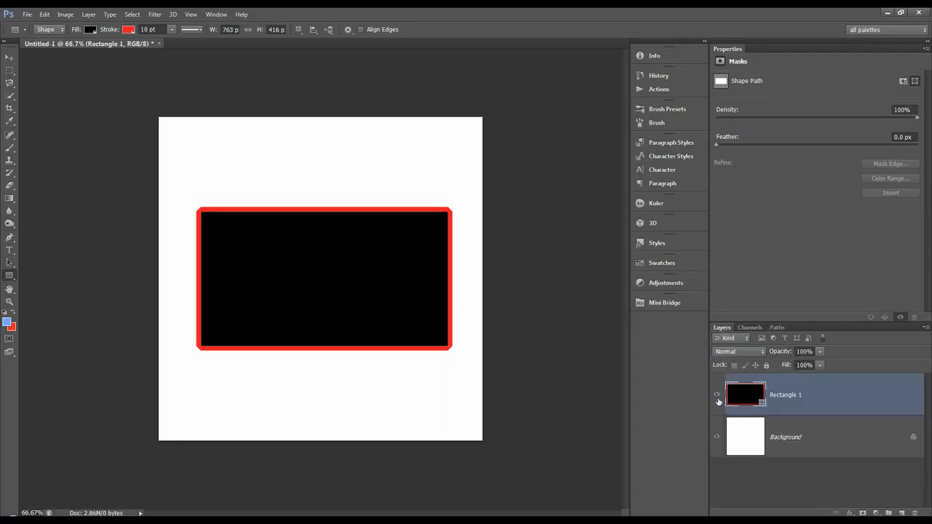
left_click(716, 394)
Select the hidden rectangle's shape path to examine its outline, deselect it, and return to the layer list
left_click(777, 326)
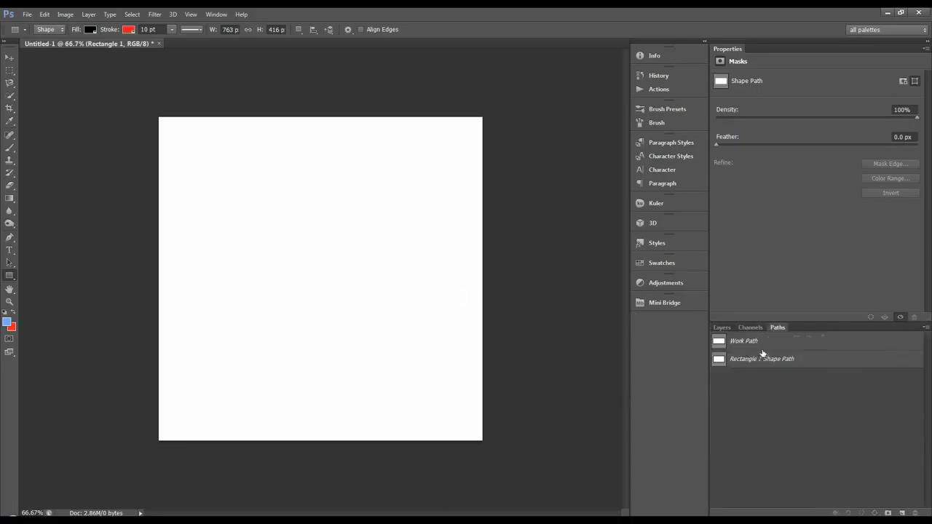
left_click(749, 358)
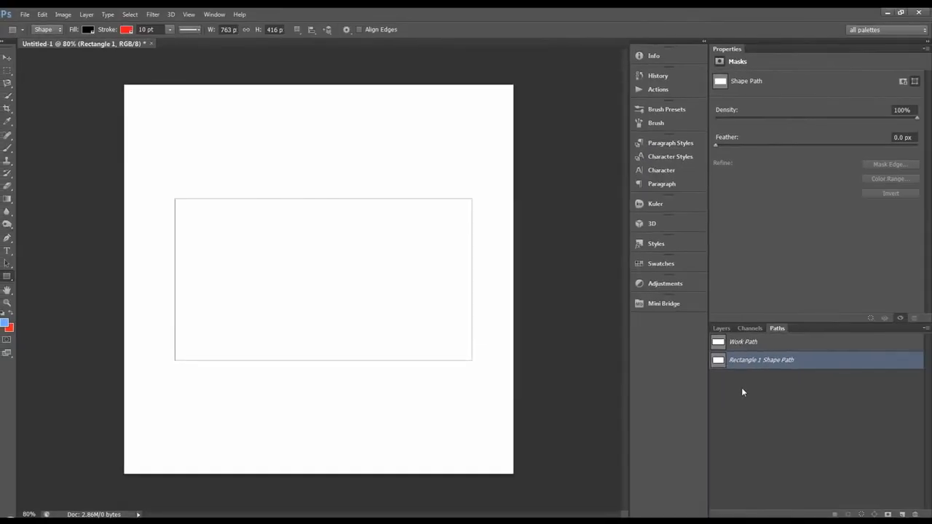
left_click(742, 392)
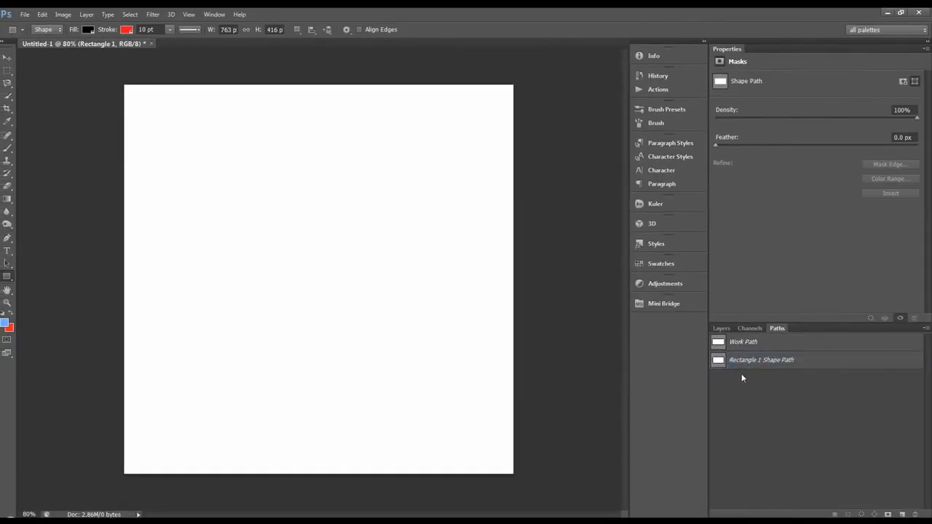
left_click(722, 328)
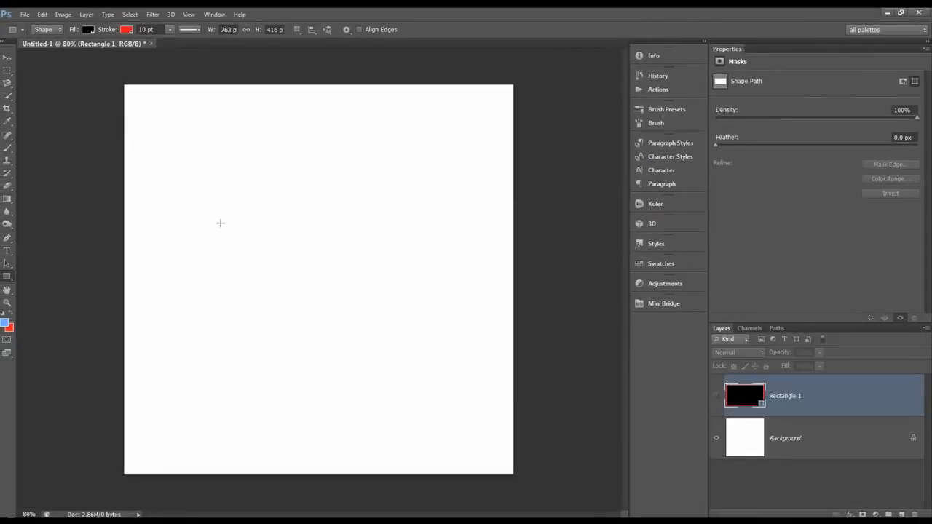
Show the Rectangle 1 layer and set its fill to dark blue, RGB 1, 1, 72
left_click(717, 395)
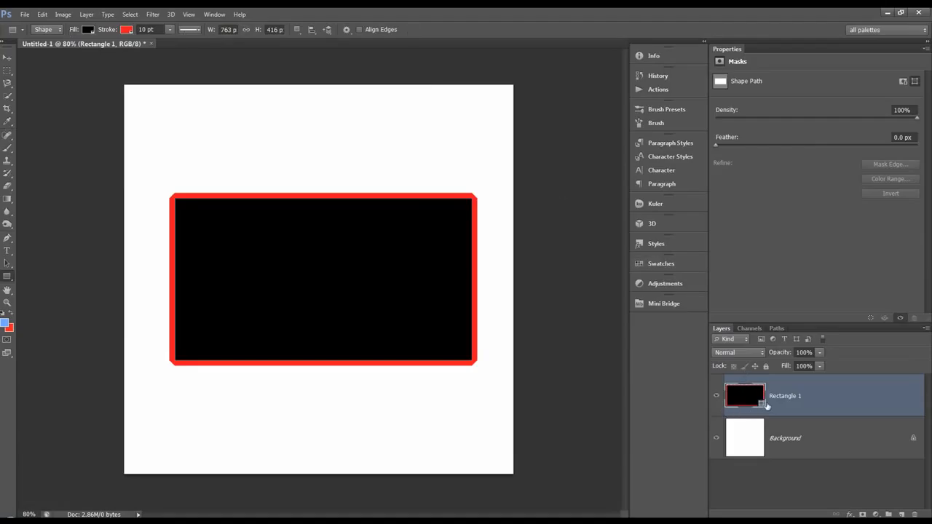
double_click(757, 404)
left_click_drag(631, 288, 674, 177)
left_click(671, 242)
left_click(651, 279)
left_click_drag(641, 247, 640, 237)
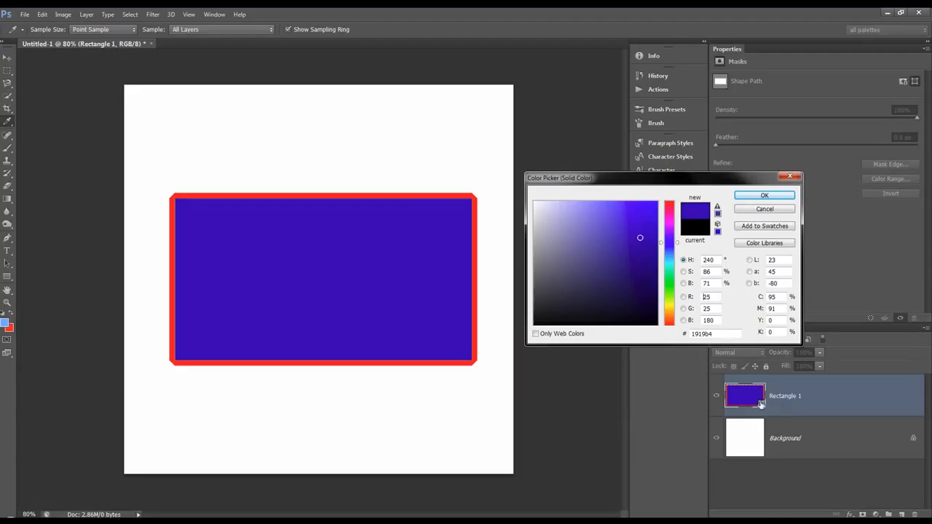
left_click_drag(640, 235, 656, 289)
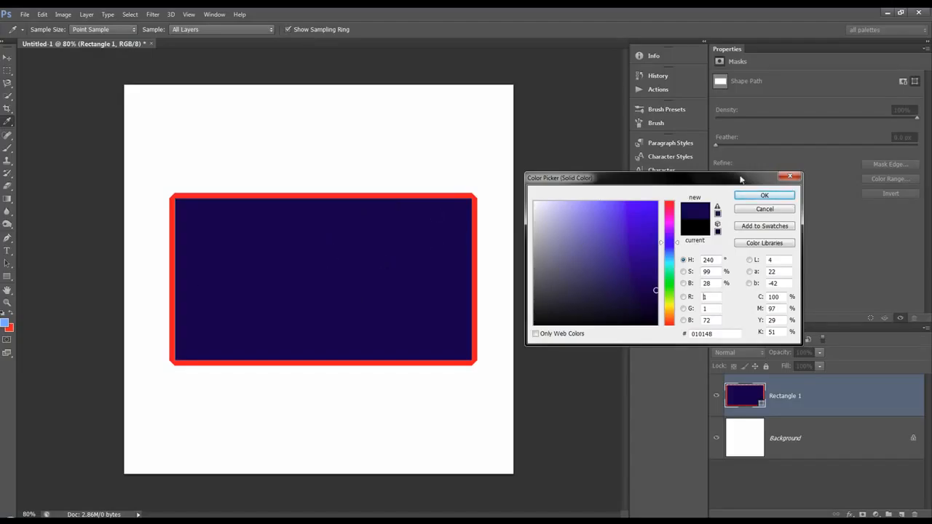
left_click(764, 195)
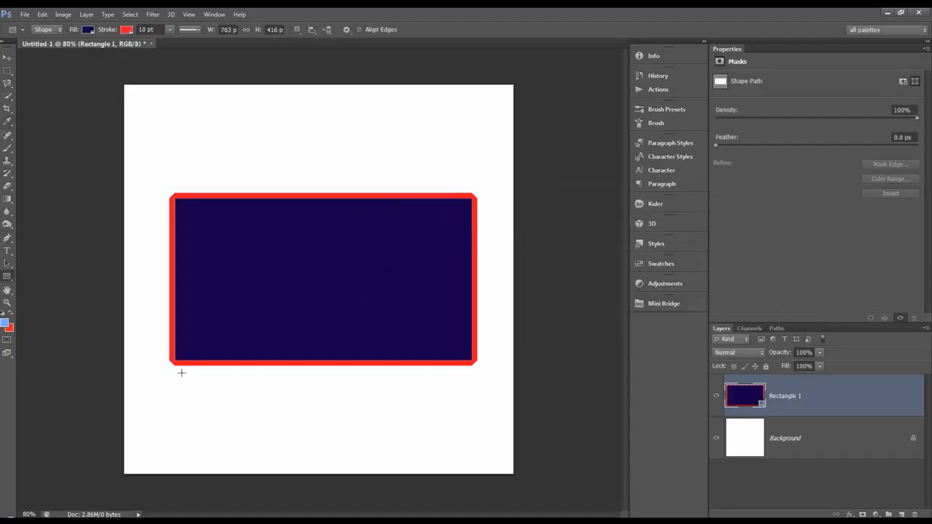
Hide the Rectangle 1 layer, add a new empty layer, and set the Rectangle Tool to Path mode
left_click(716, 395)
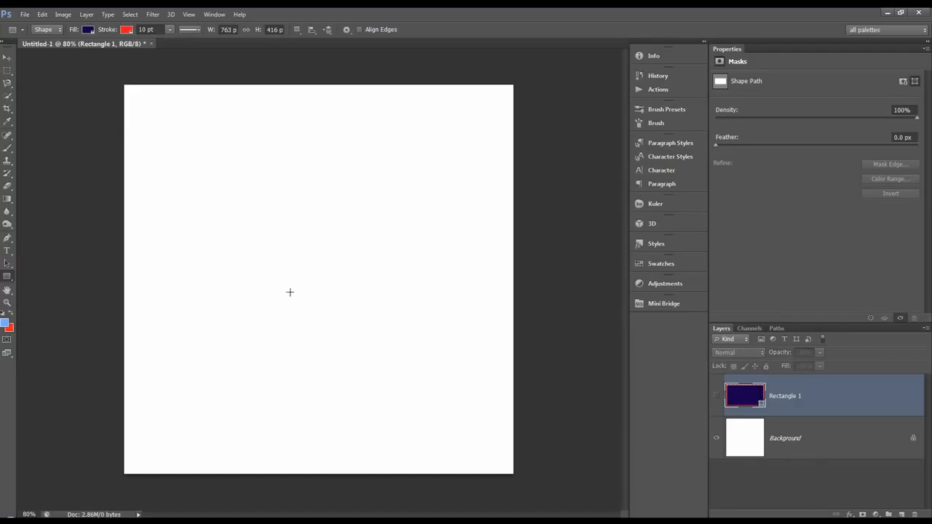
left_click(901, 514)
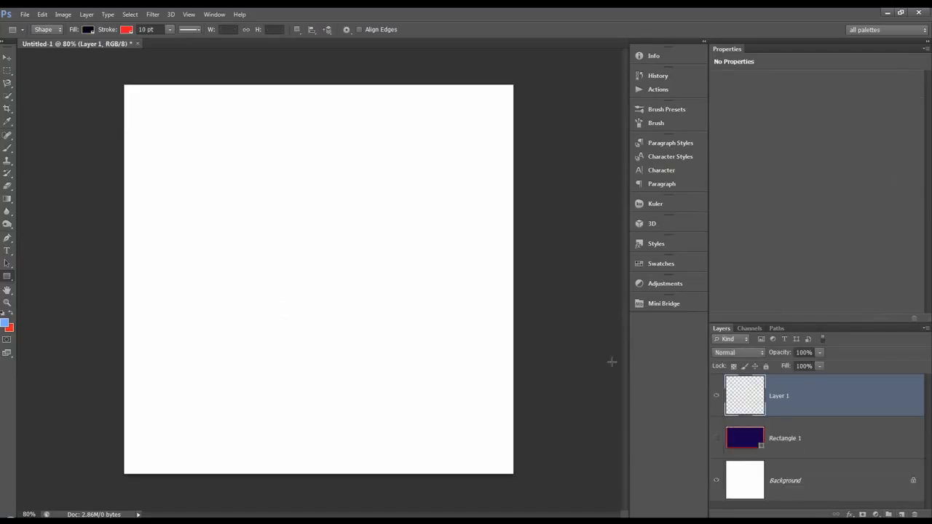
left_click(59, 35)
left_click(42, 47)
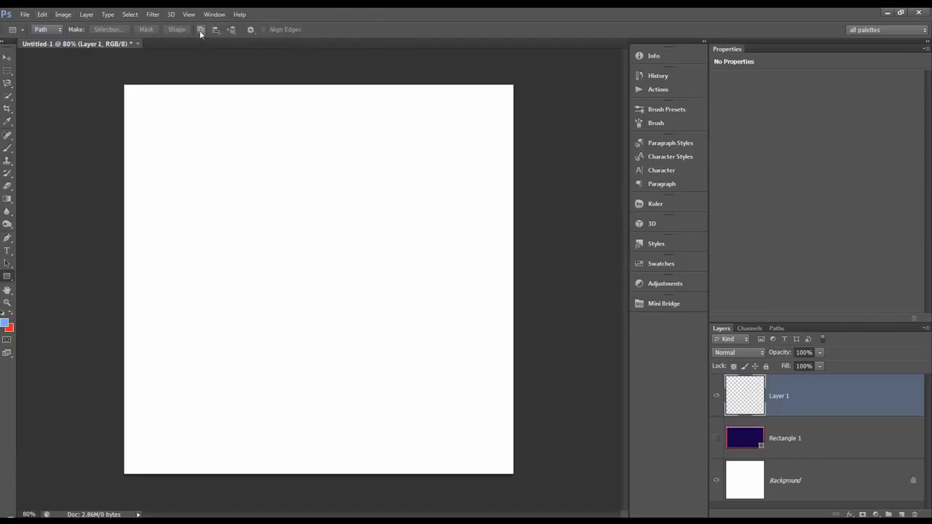
Review the path operations and the rectangle size options available in Path mode
left_click(201, 32)
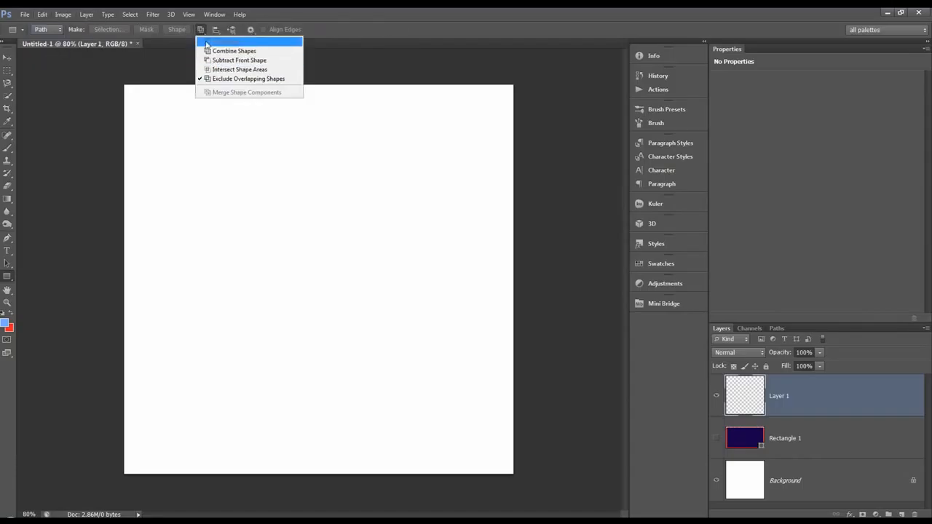
left_click(201, 32)
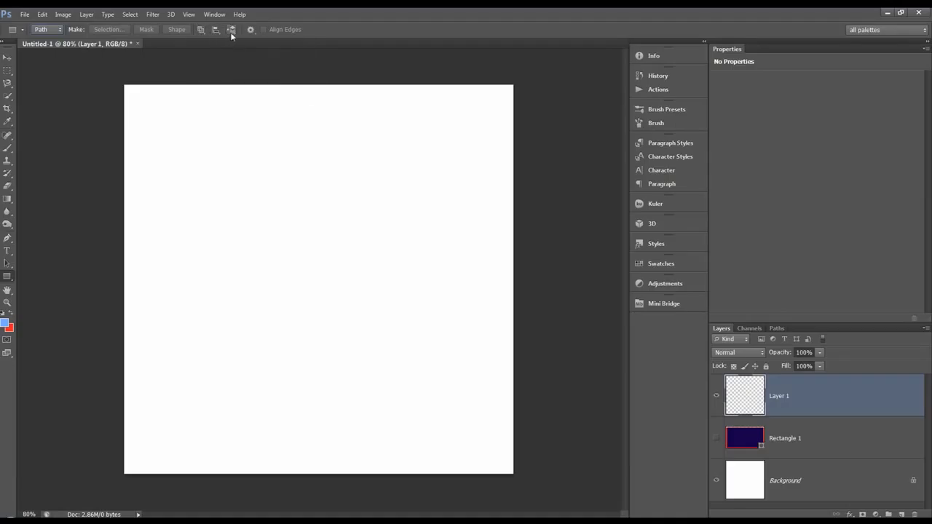
left_click(250, 31)
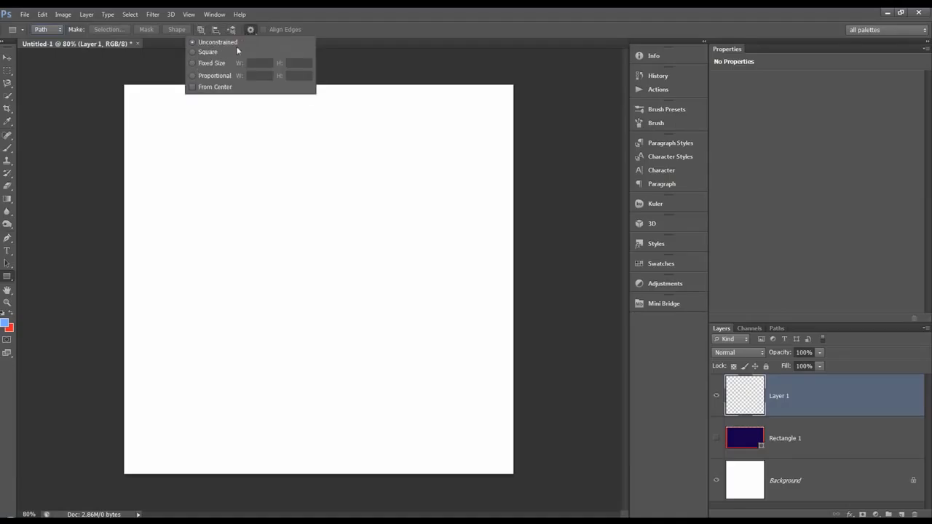
left_click(337, 33)
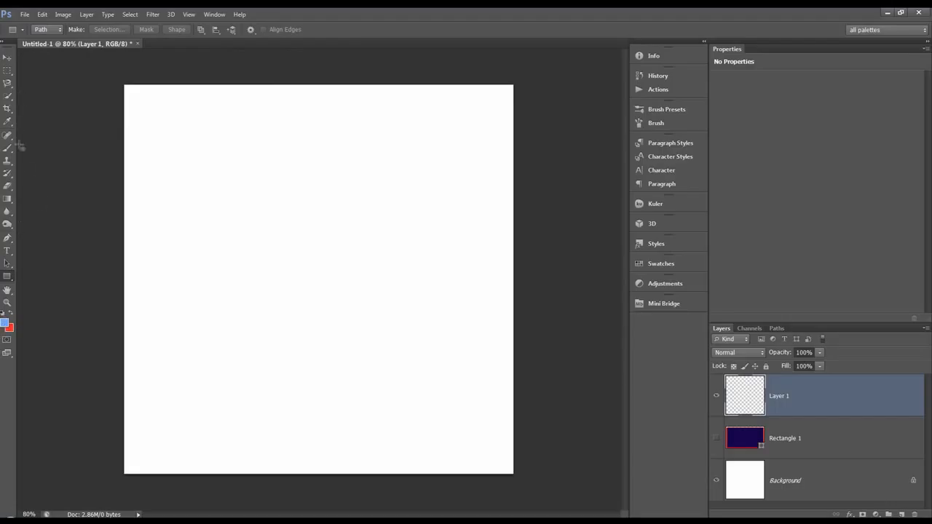
Draw a rectangular path across the middle of the canvas and save the work path as Path 1
mouse_move(168, 210)
left_mouse_down()
mouse_move(172, 319)
mouse_move(451, 366)
left_mouse_up()
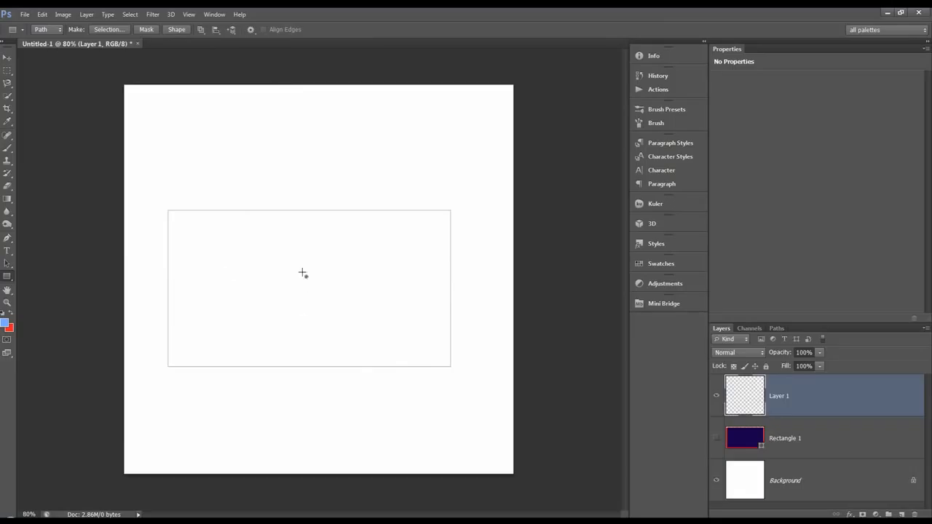
left_click(776, 328)
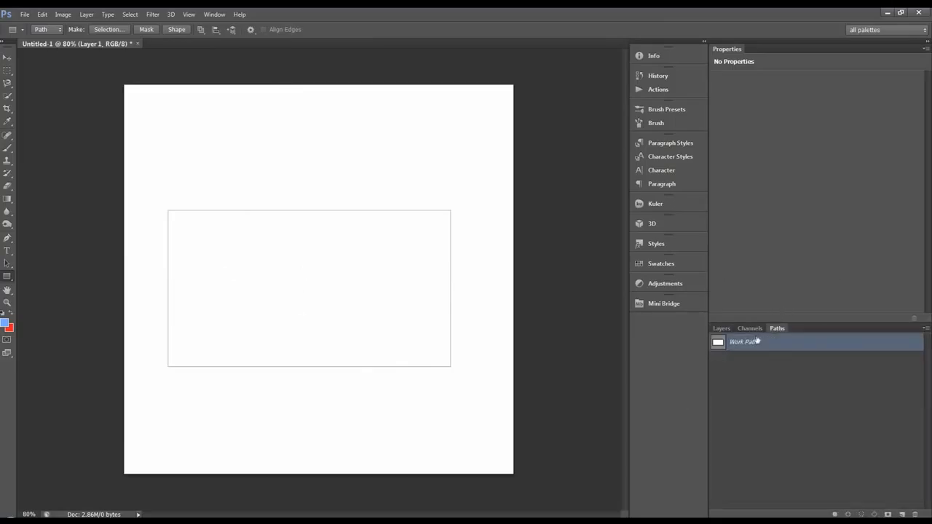
left_click(737, 362)
left_click(736, 348)
double_click(747, 345)
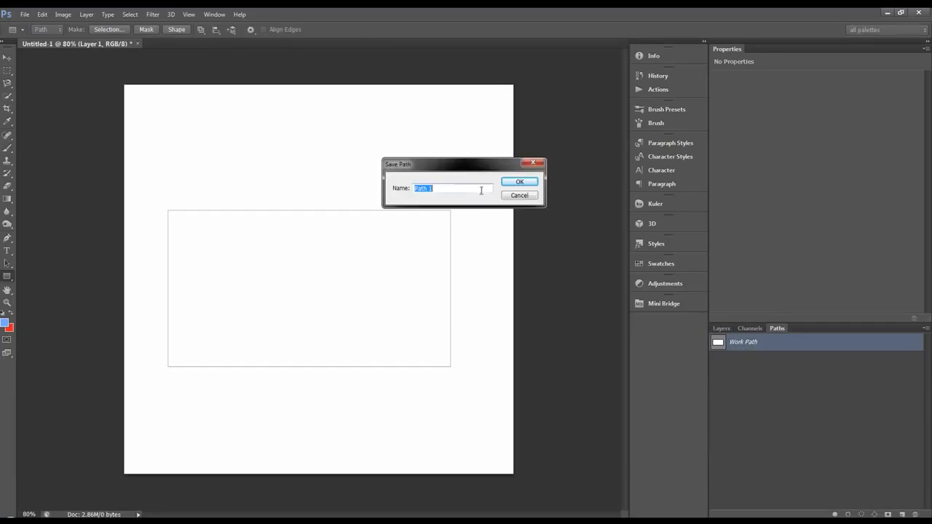
left_click(518, 182)
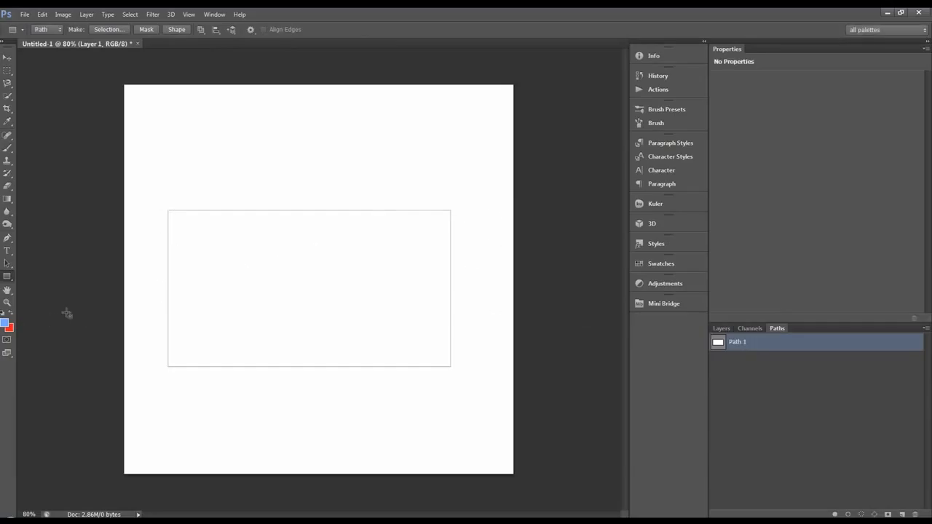
Convert the path into a selection, deselect it, and return to the path list
left_click(721, 328)
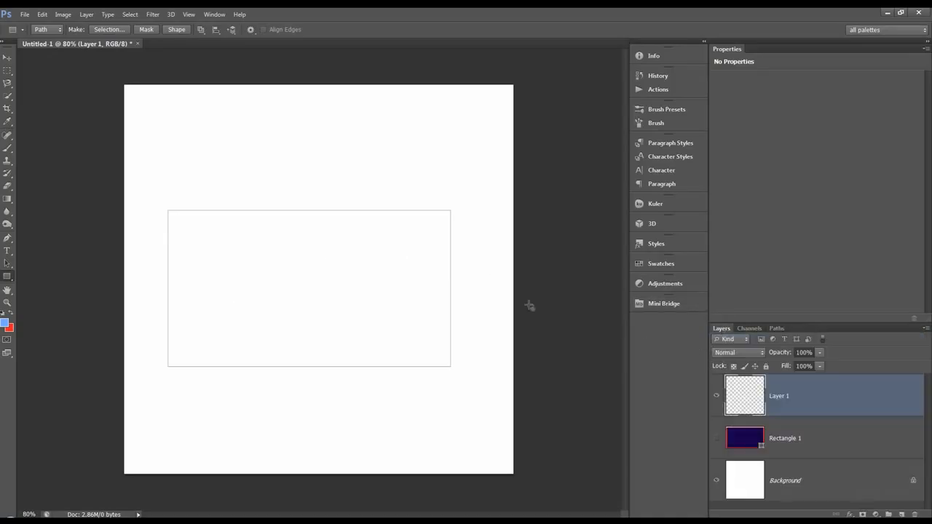
key("ctrl+Return")
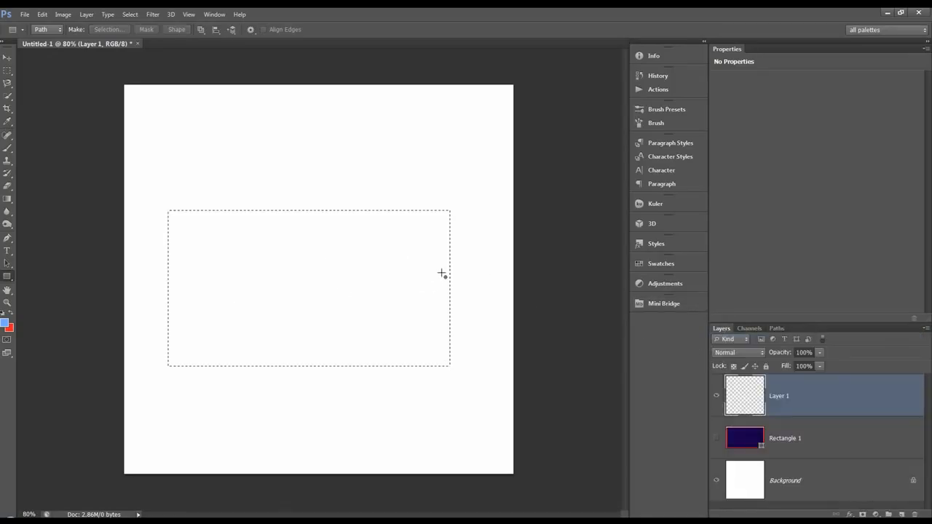
key("ctrl+d")
left_click(776, 329)
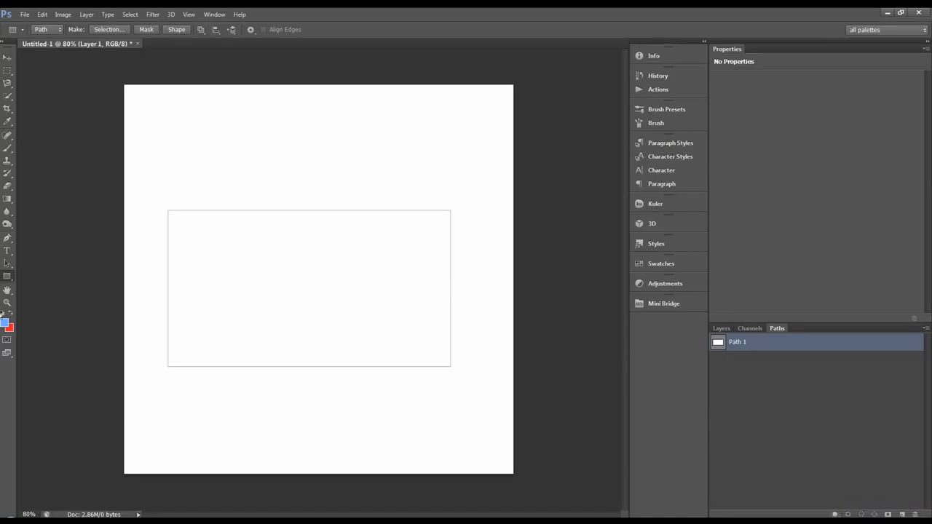
Change the foreground color to a dark navy blue
left_click(5, 322)
left_click(667, 240)
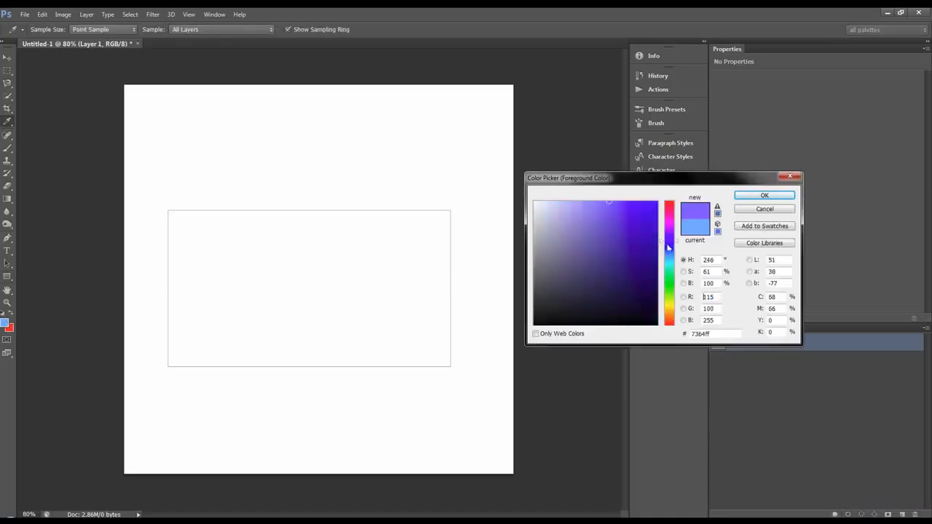
left_click(668, 245)
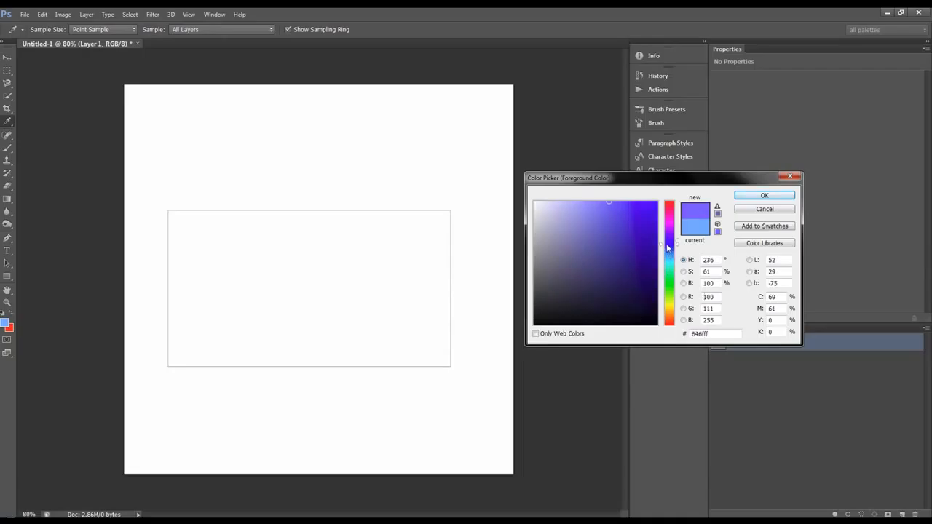
left_click(655, 284)
left_click(743, 198)
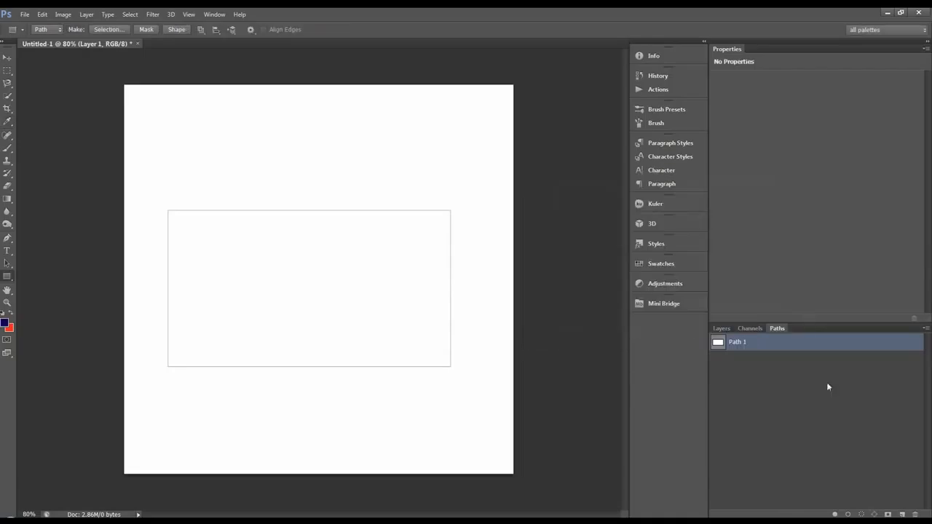
Fill Path 1 with the foreground color, and undo the fill
left_click(834, 513)
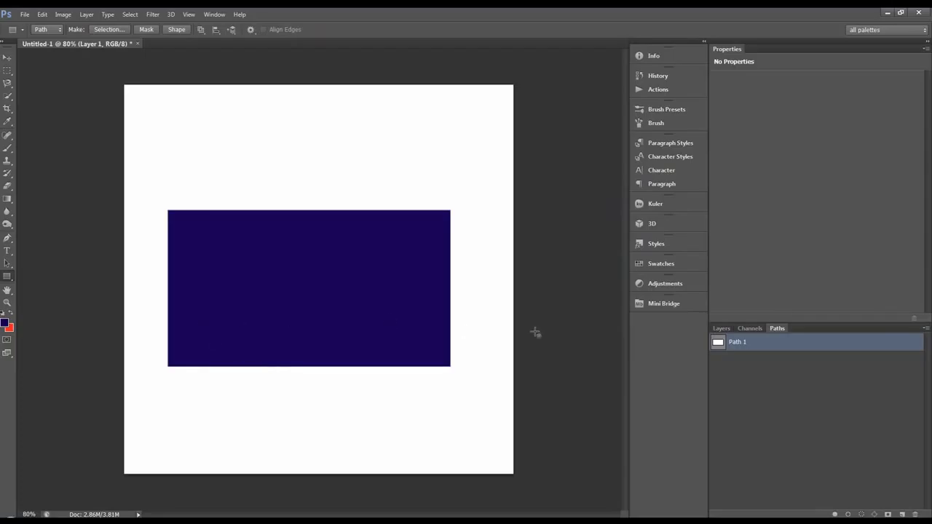
key("ctrl+z")
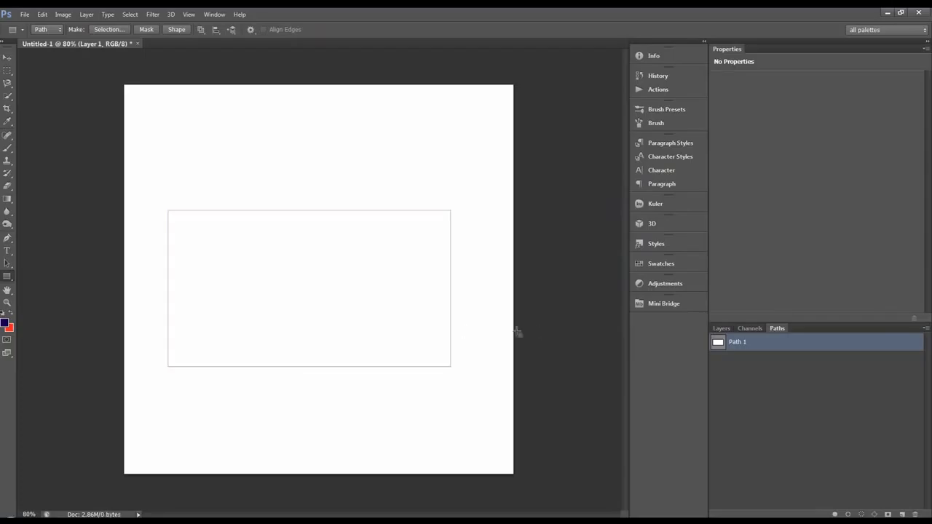
Delete Layer 1 and the Rectangle 1 layer, keeping only the Background
left_click(720, 329)
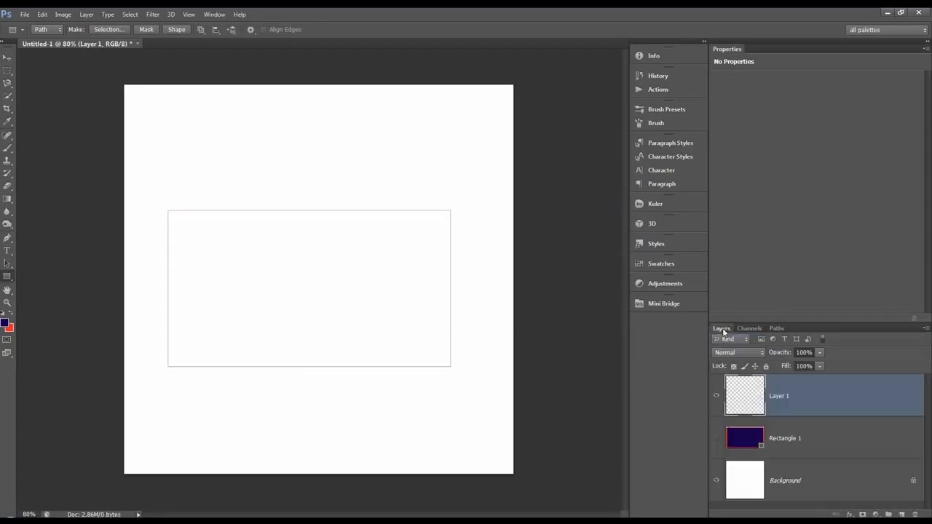
left_click(914, 514)
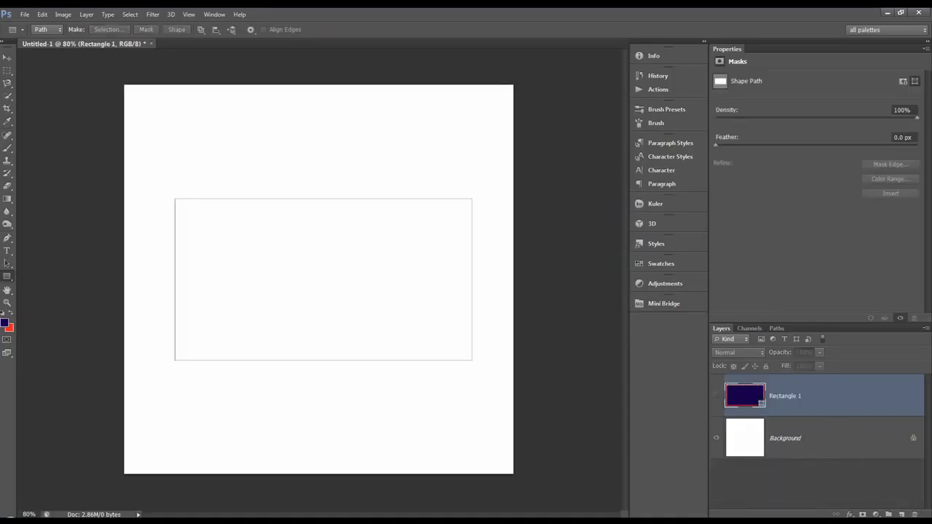
left_click(914, 514)
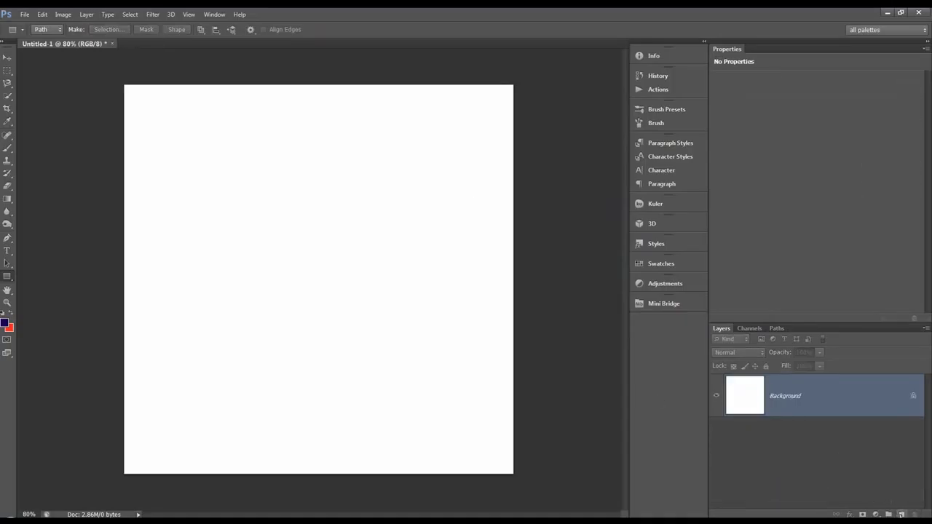
Add a new layer and draw a dark blue rectangle across the middle of the canvas in Pixels mode
left_click(900, 514)
left_click(48, 29)
left_click(47, 59)
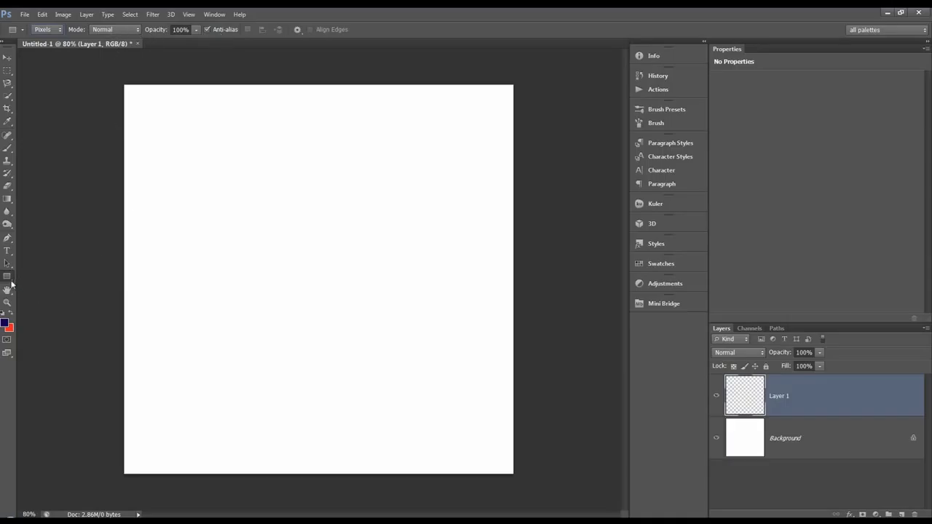
left_click_drag(161, 213, 481, 362)
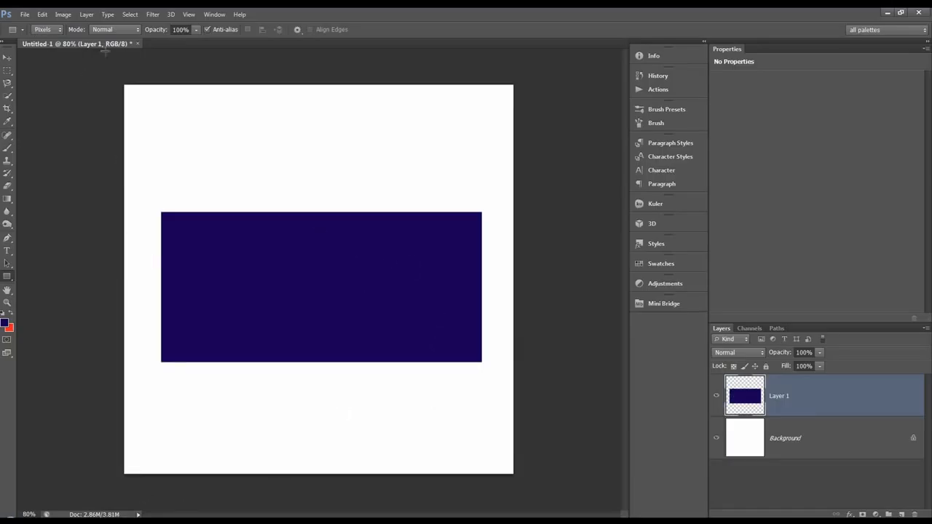
Delete Path 1 from the path list and return to the layer list
left_click(715, 397)
left_click(715, 397)
left_click(774, 329)
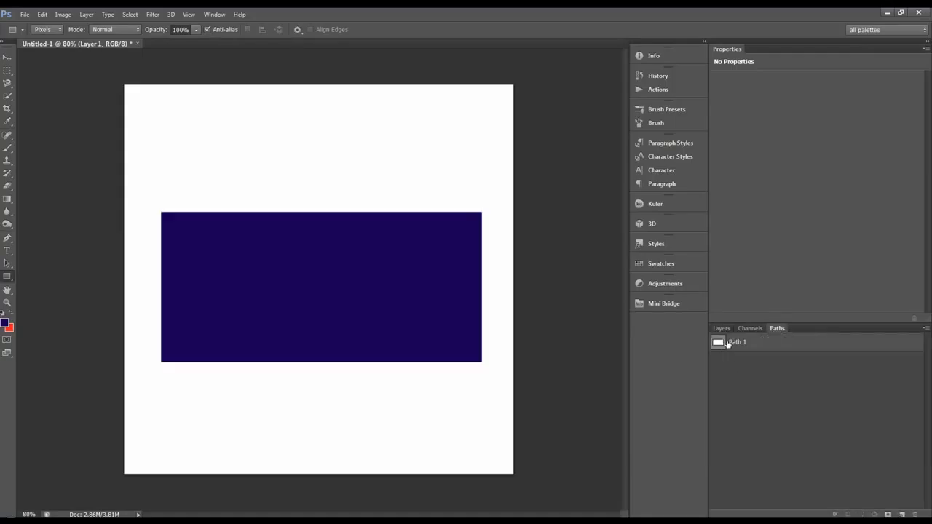
left_click(727, 344)
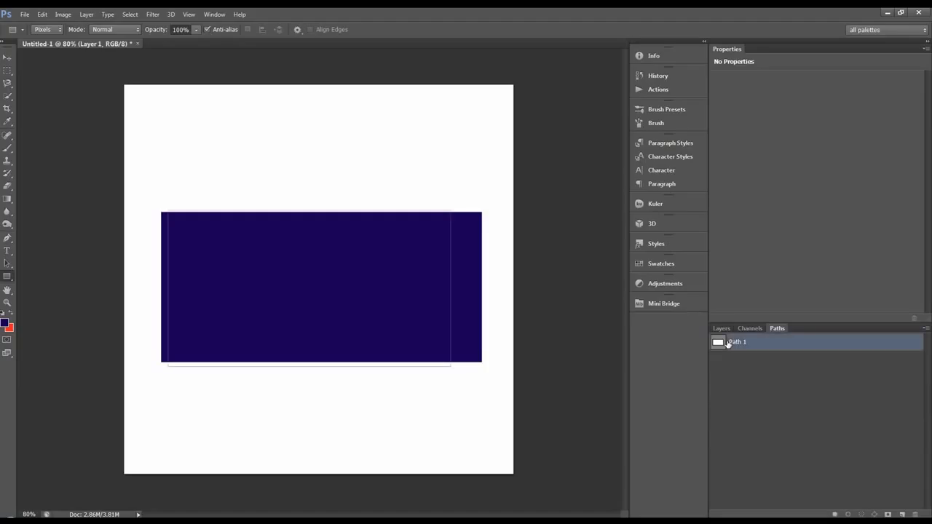
left_click(915, 514)
left_click(444, 202)
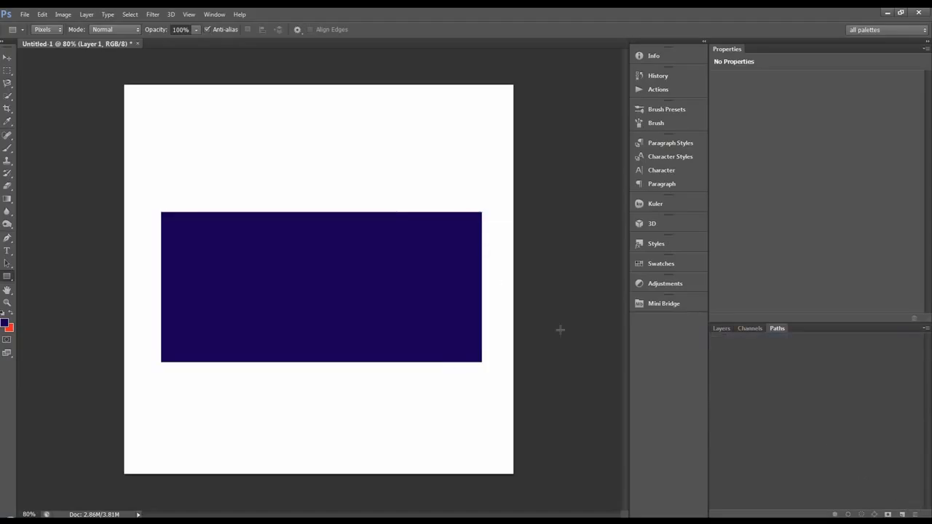
left_click(729, 331)
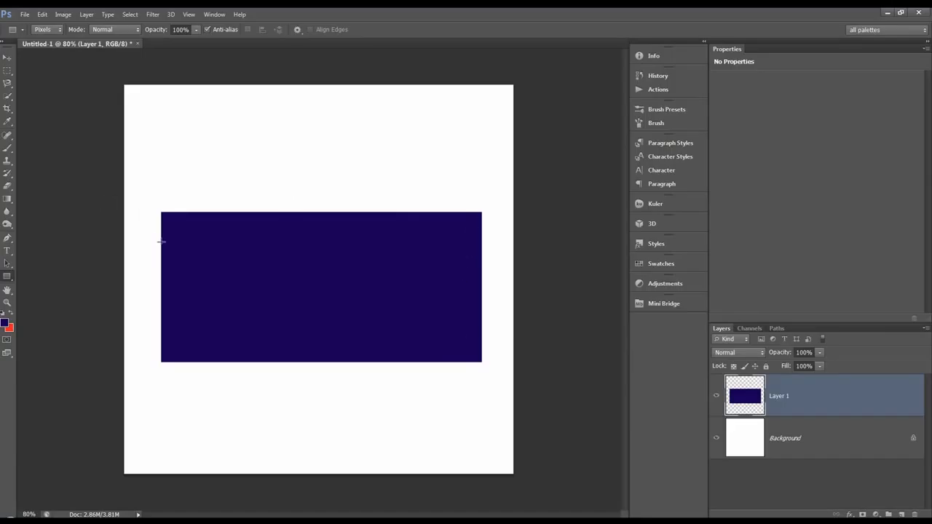
Hide Layer 1, check the path list for any path from the pixel rectangle, and show the layer again
left_click(714, 398)
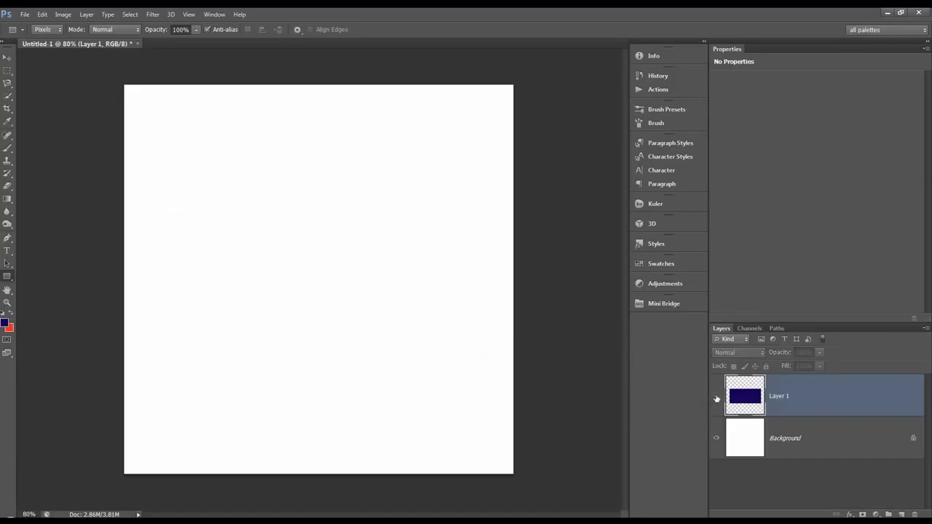
left_click(776, 328)
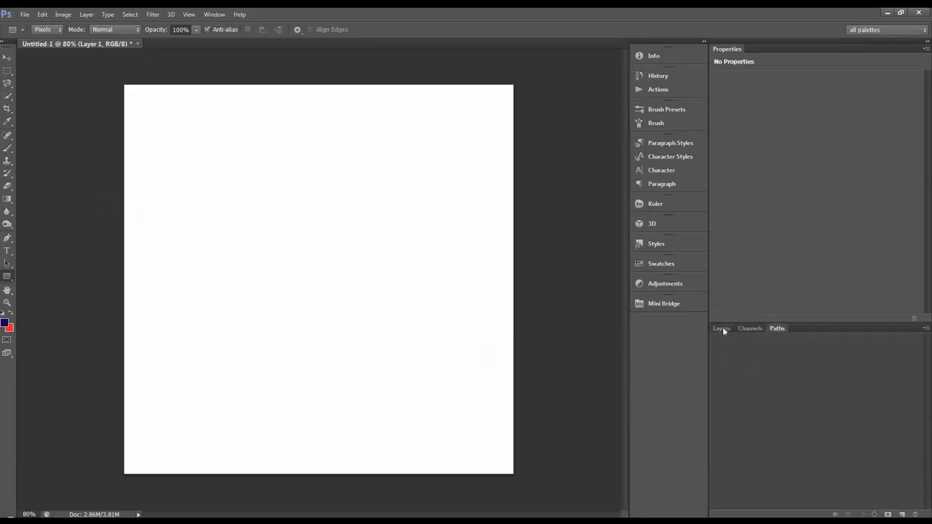
left_click(721, 328)
left_click(717, 398)
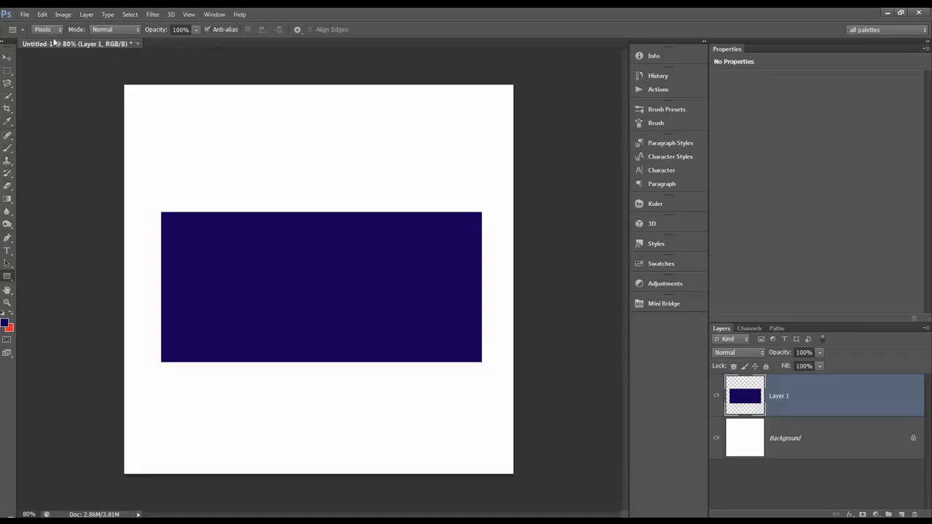
Draw a 10 px thick horizontal line above the dark blue rectangle with the Line Tool in Pixels mode
right_click(10, 279)
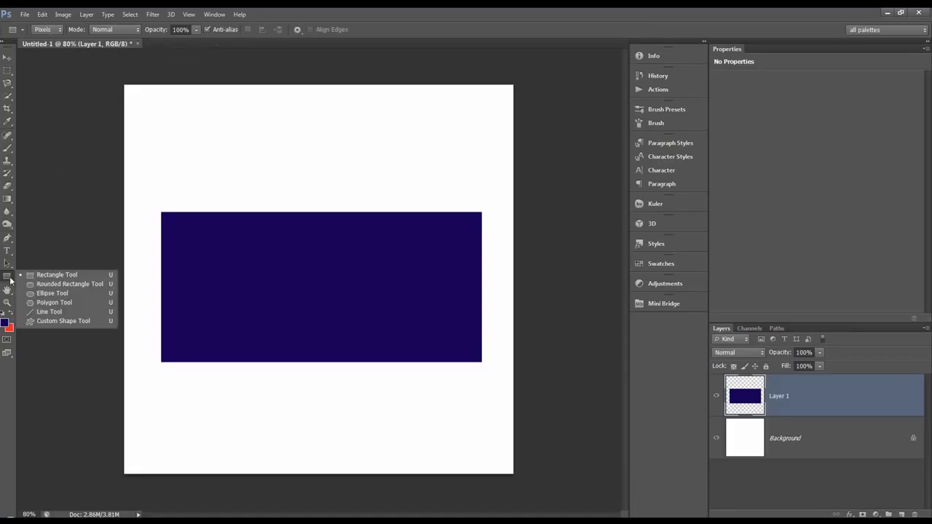
left_click(44, 312)
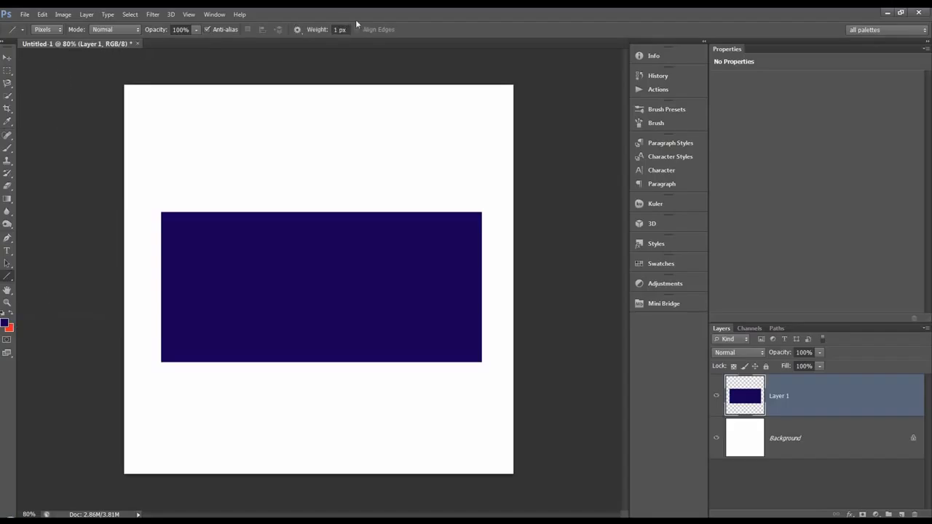
left_click(339, 30)
type("10px")
mouse_move(181, 133)
left_mouse_down()
mouse_move(405, 135)
mouse_move(428, 146)
mouse_move(473, 132)
mouse_move(456, 133)
left_mouse_up()
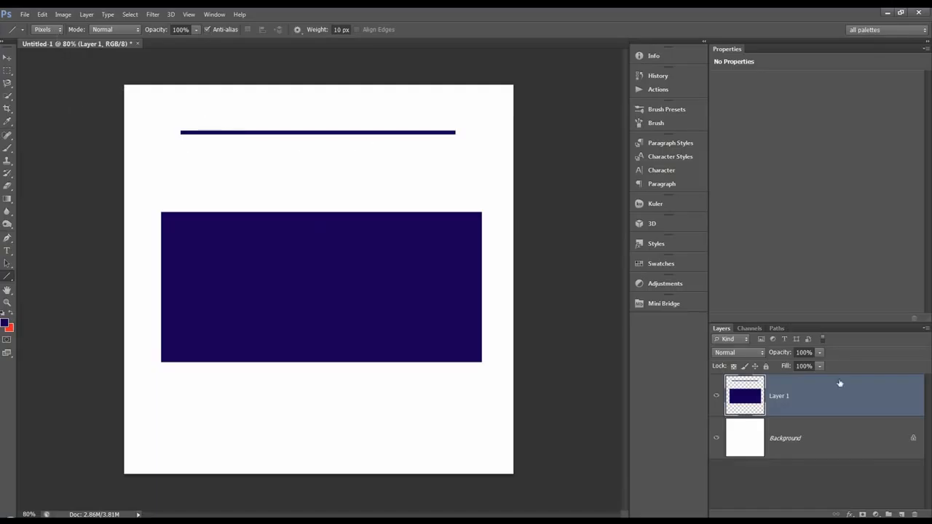
Delete Layer 1 and switch to the Custom Shape Tool in Shape mode
left_click(914, 513)
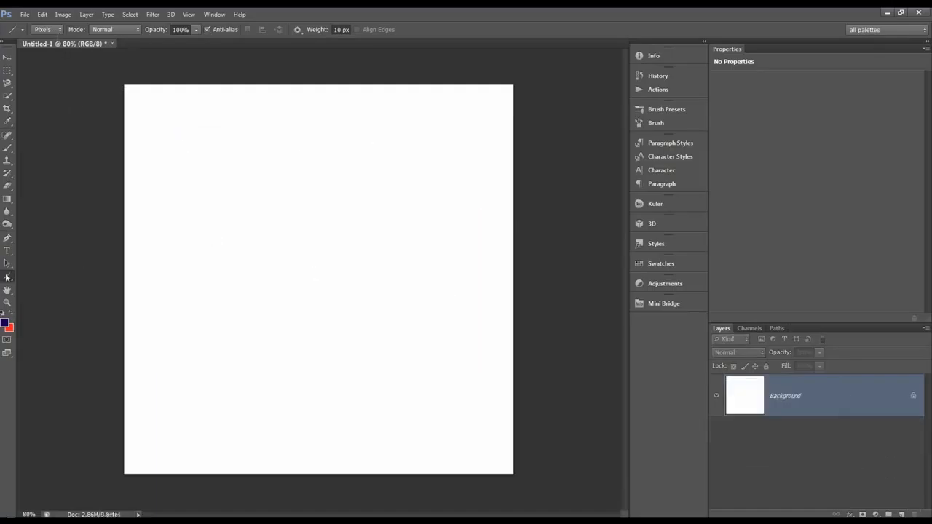
left_click_drag(8, 279, 45, 325)
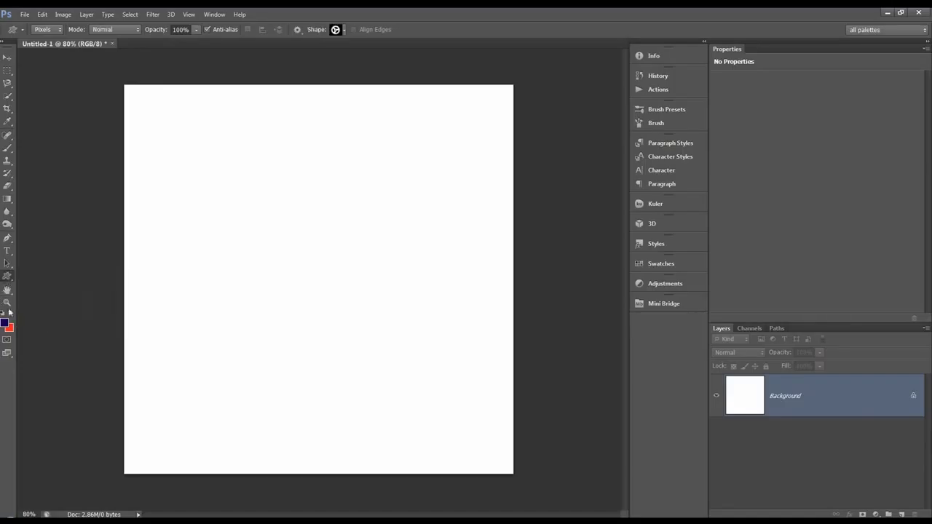
left_click(58, 29)
left_click(47, 41)
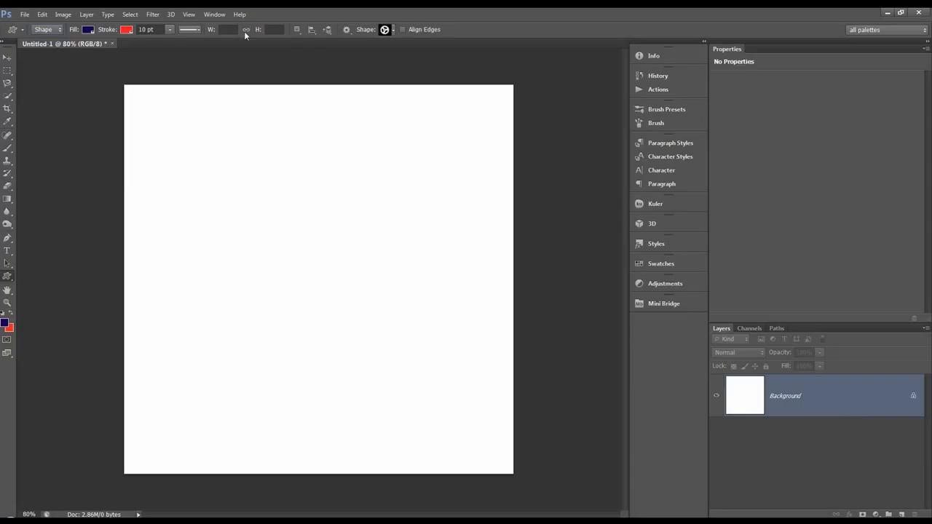
Set the custom shape's stroke to none and its fill to black
left_click(126, 30)
left_click(79, 49)
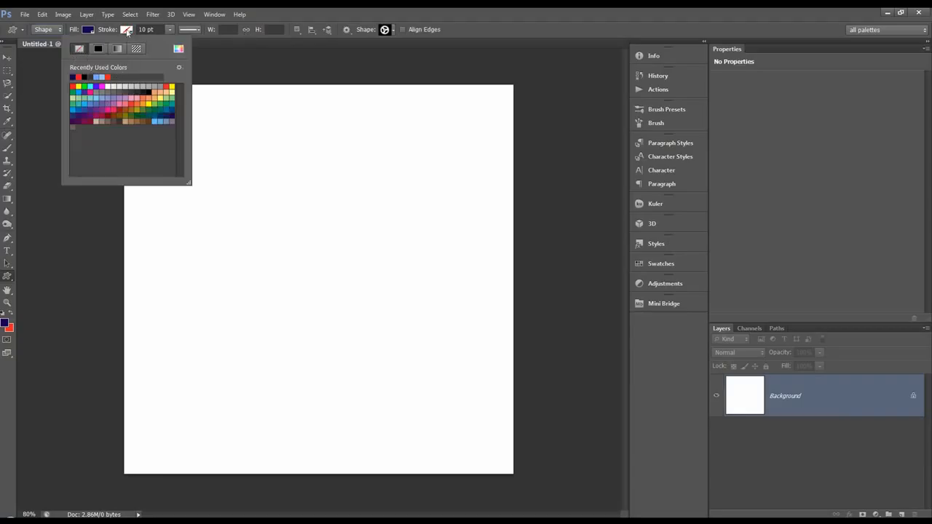
left_click(127, 30)
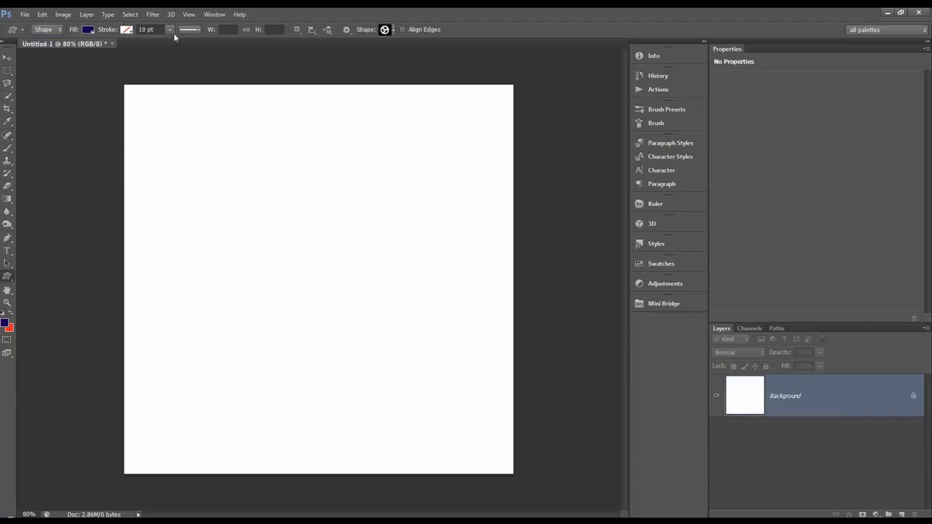
left_click(91, 33)
left_click(46, 77)
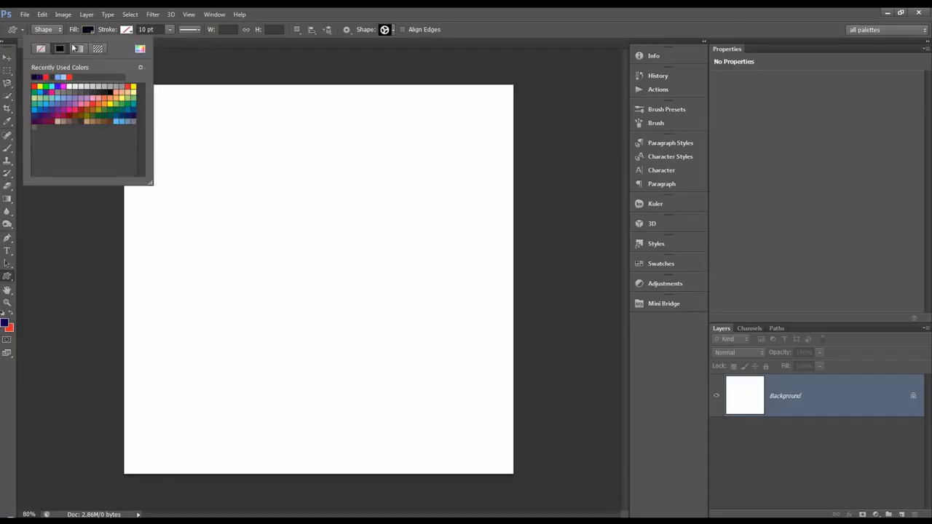
left_click(76, 29)
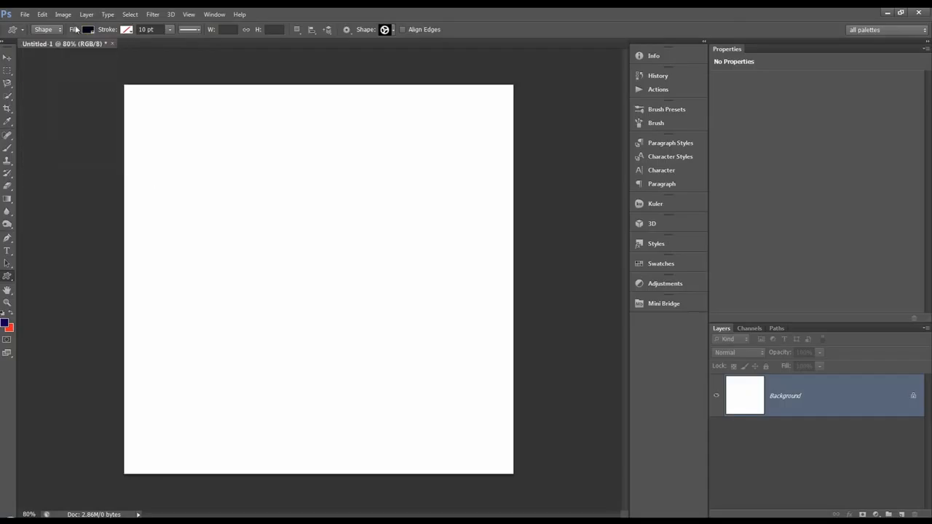
Load the gears-Shapes4FREE.csh file into the custom shape library
left_click(392, 31)
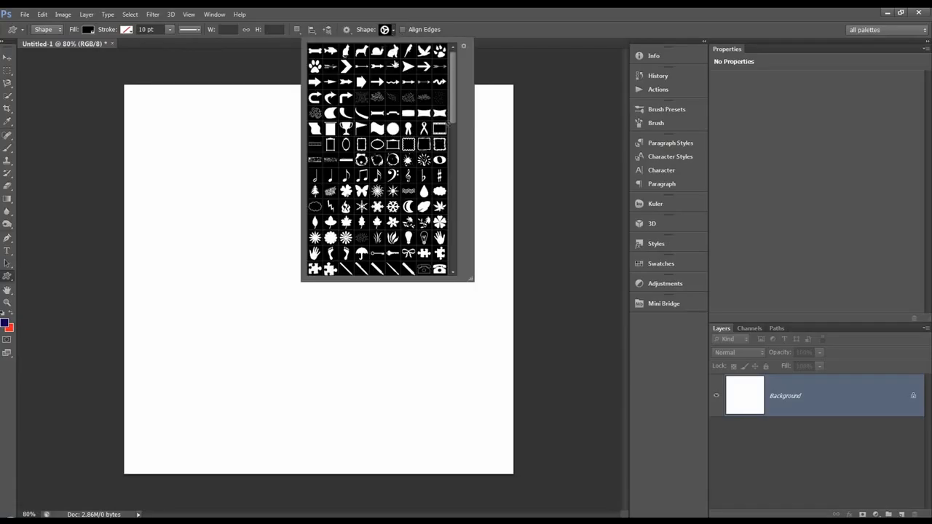
left_click(464, 47)
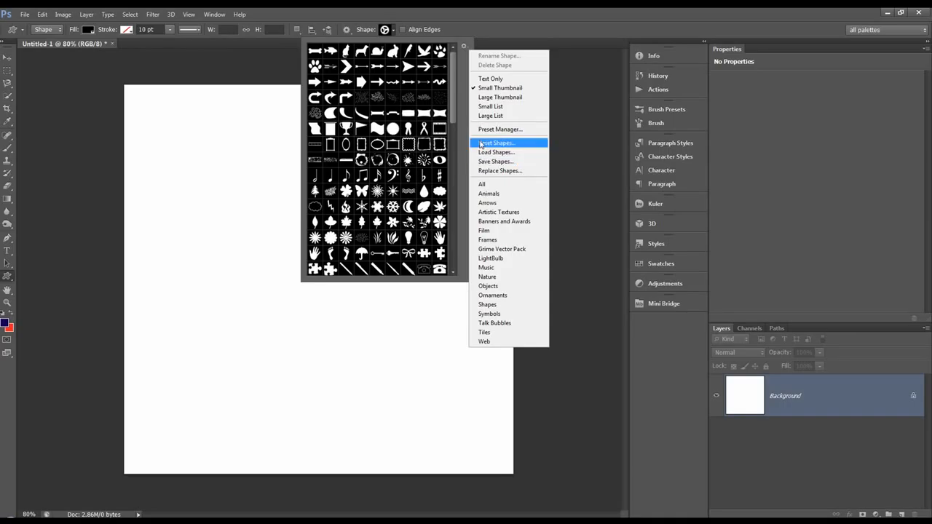
left_click(498, 154)
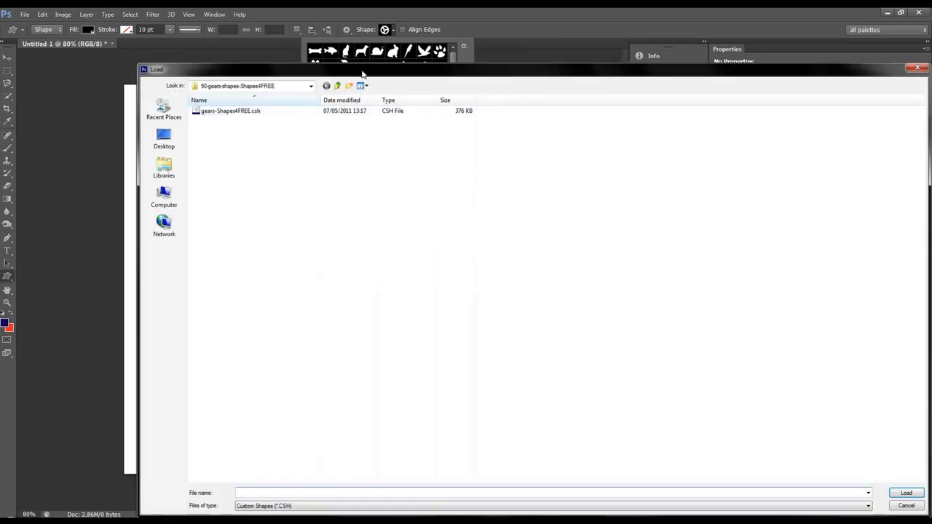
left_click_drag(361, 71, 285, 27)
left_click(262, 42)
double_click(142, 67)
left_click(151, 67)
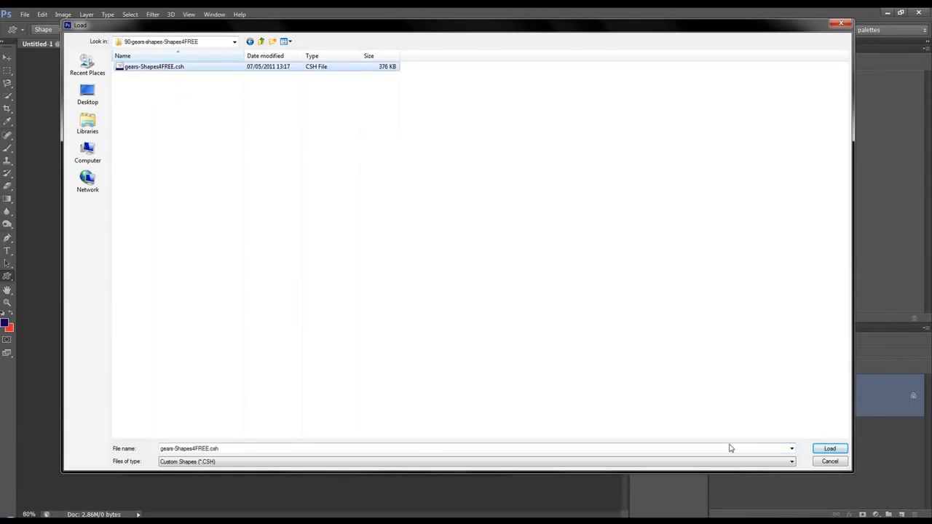
left_click(831, 449)
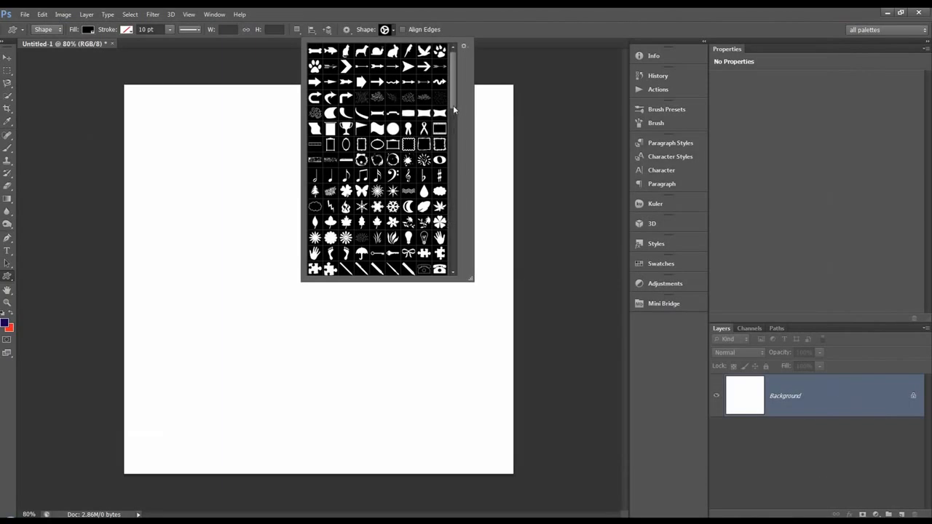
Choose a gear shape with four large and four small holes and draw it about 790 px wide across the canvas
left_click_drag(454, 110, 445, 266)
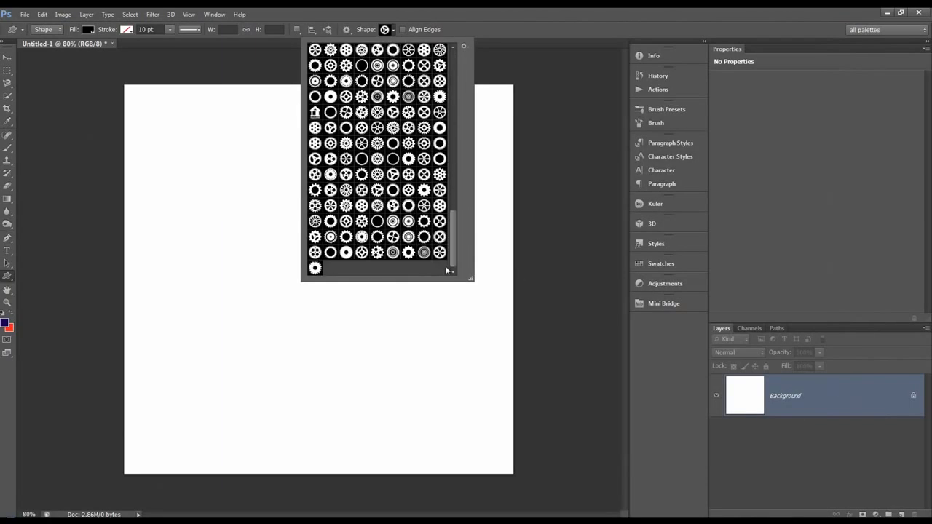
left_click(392, 192)
left_click(492, 31)
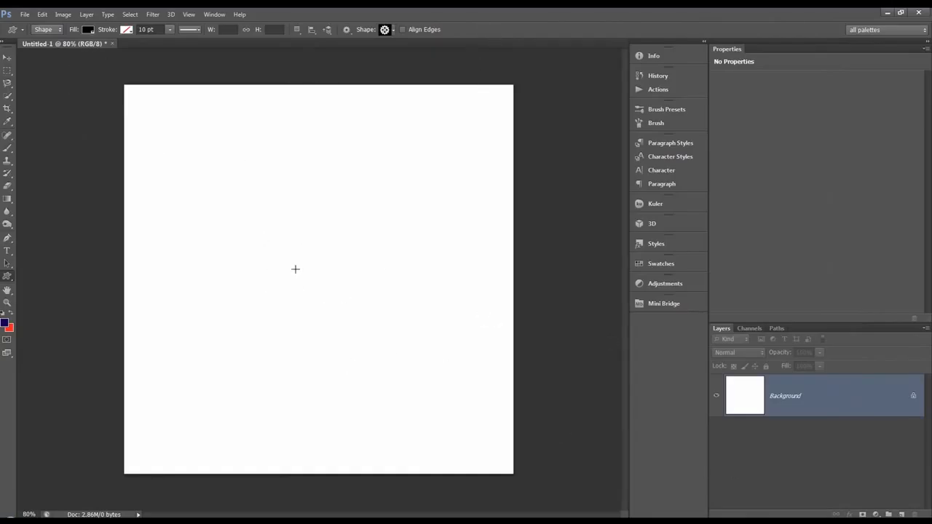
left_click_drag(294, 270, 329, 281)
left_click_drag(317, 273, 515, 455)
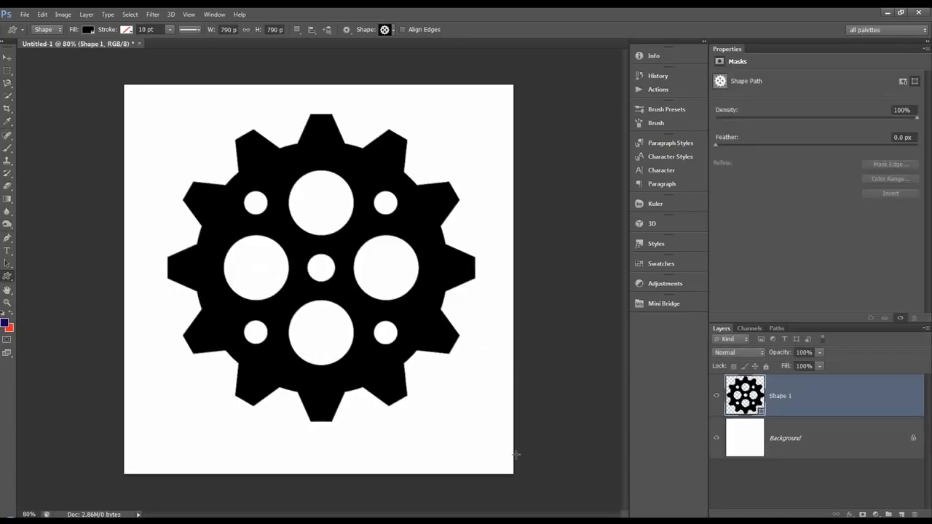
Save the gear's shape path as a path named gear and return to the layer list
left_click(786, 329)
double_click(761, 342)
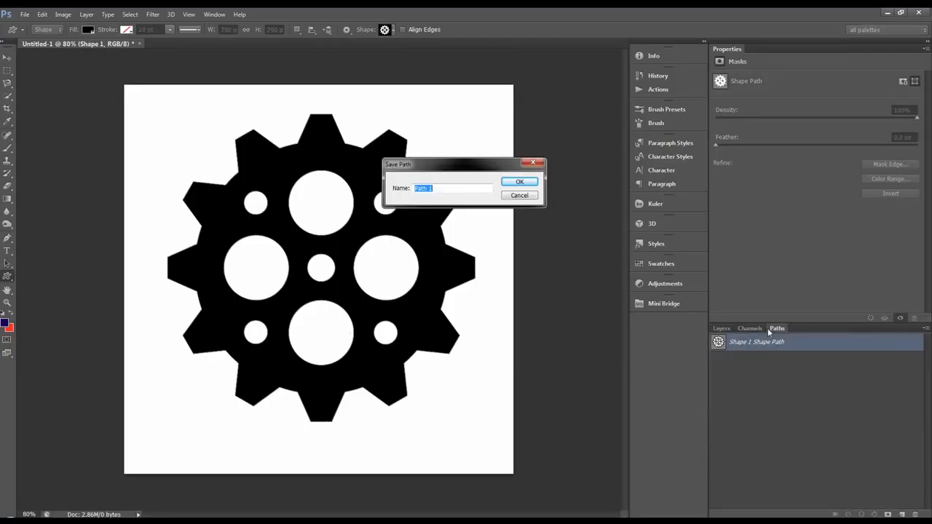
type("gear")
key("Return")
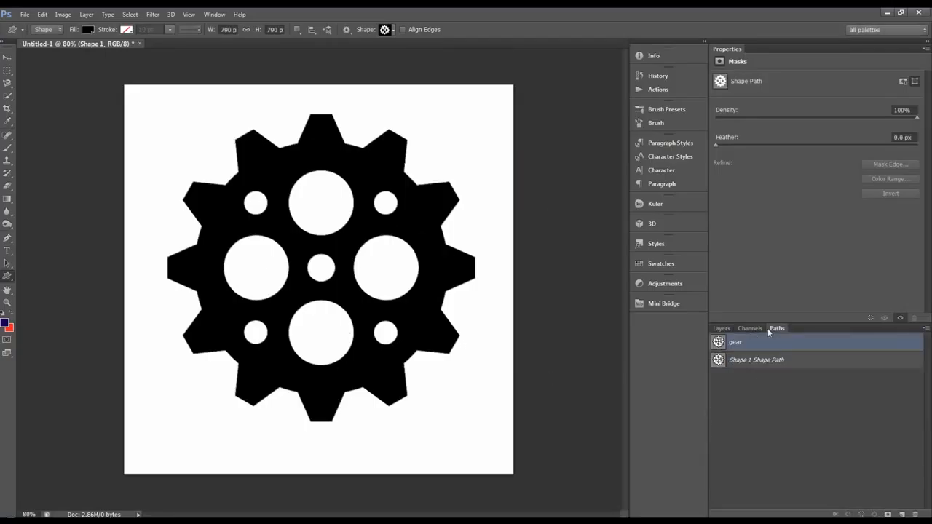
left_click(753, 372)
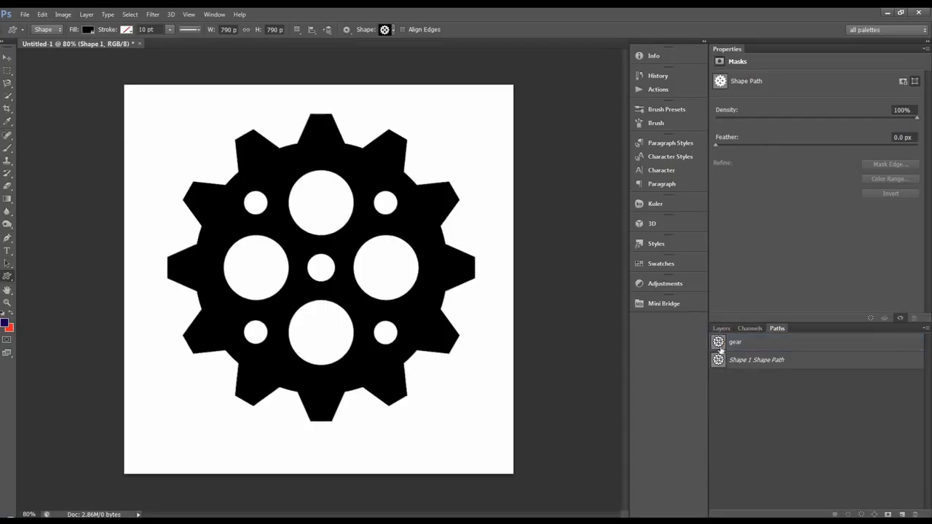
left_click(722, 328)
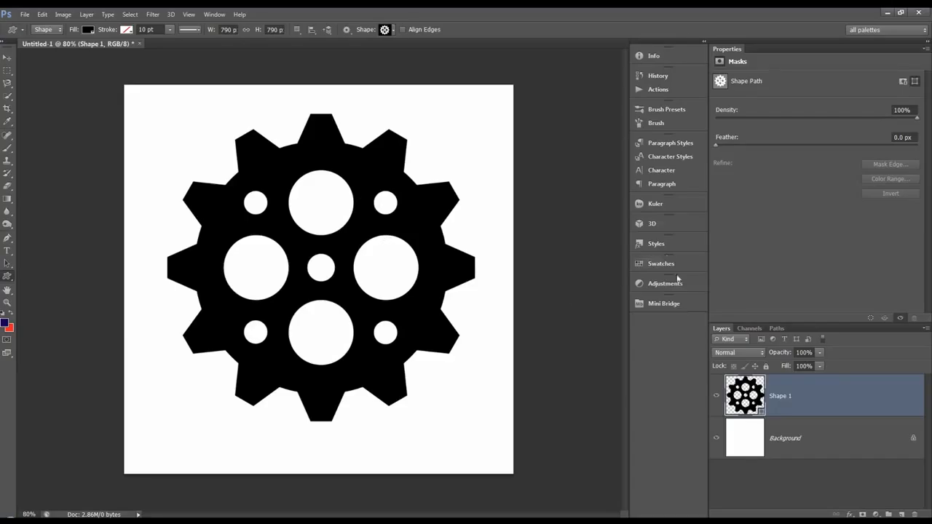
Try to create a 3D extrusion of the gear using Work Path as the source
left_click(684, 223)
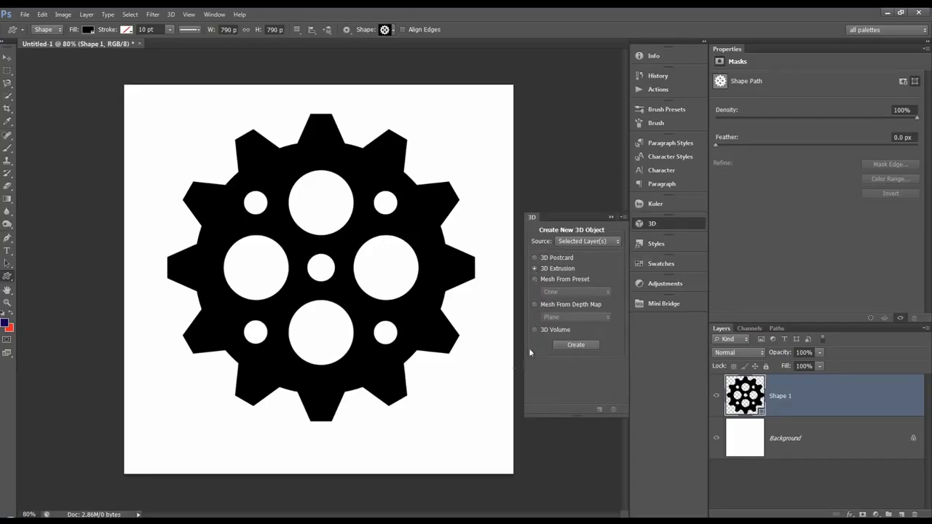
left_click(582, 241)
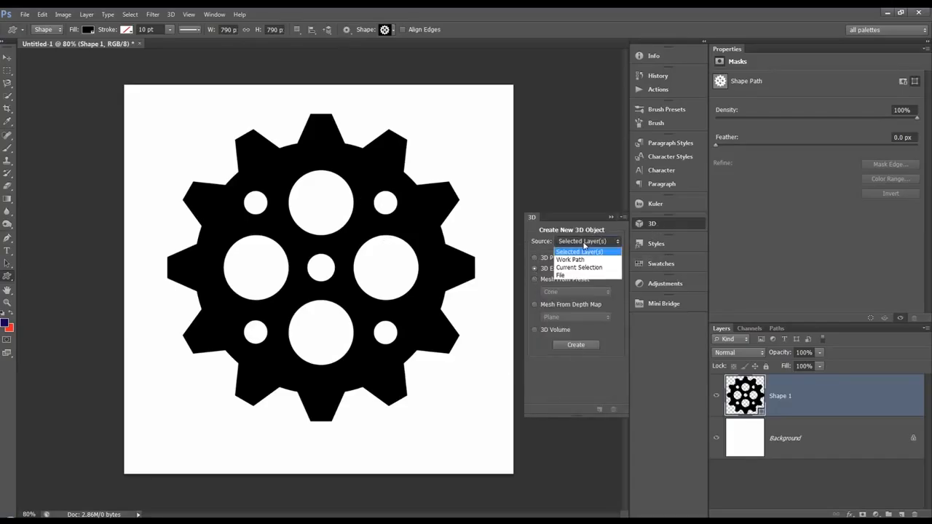
left_click(567, 257)
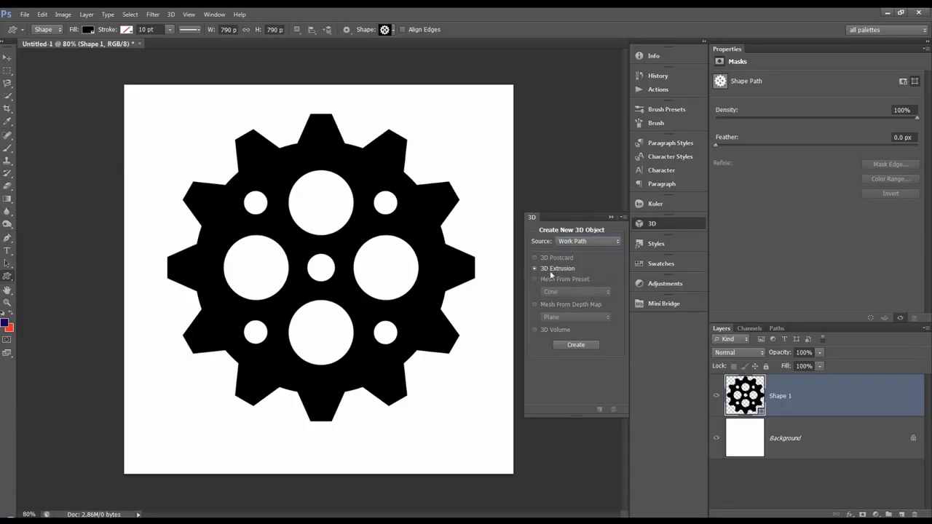
left_click(583, 346)
left_click(495, 210)
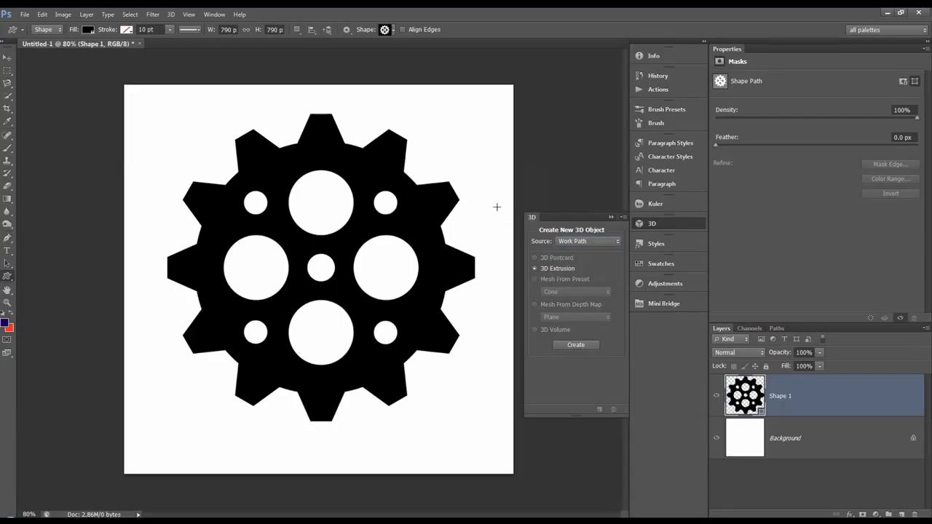
Create a 3D extrusion of the gear using Selected Layer(s) as the source
left_click(580, 242)
left_click(572, 247)
left_click(572, 345)
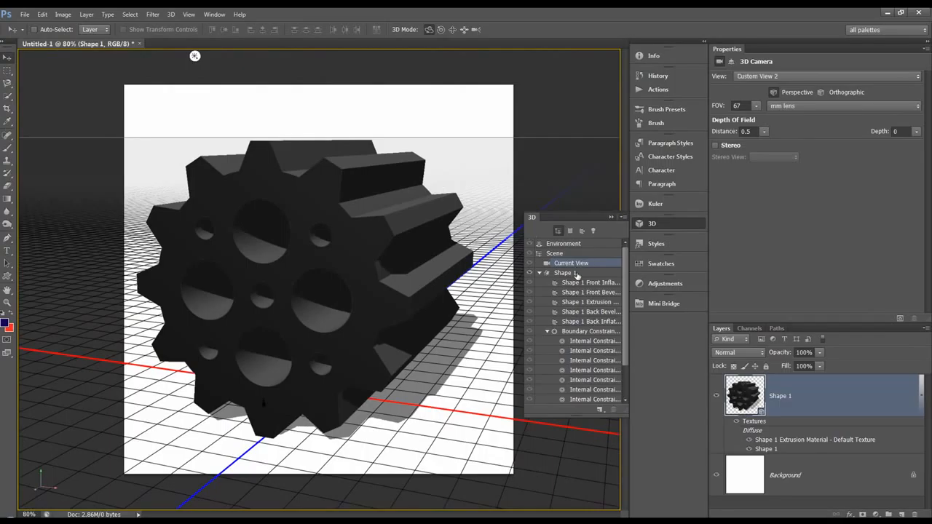
Set the Shape 1 mesh's extrusion depth to 86 and rotate the 3D gear slightly
left_click(575, 274)
left_click_drag(868, 169, 822, 170)
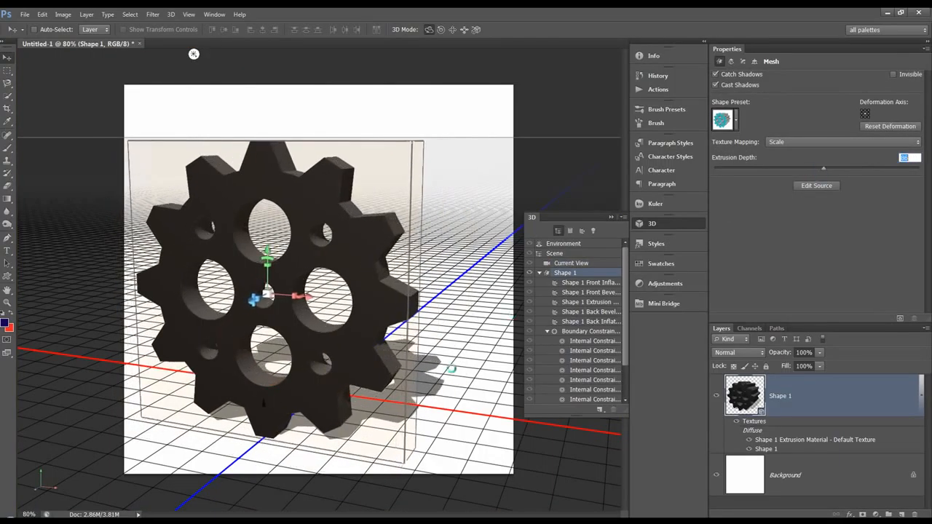
mouse_move(464, 217)
left_mouse_down()
mouse_move(388, 231)
mouse_move(452, 213)
left_mouse_up()
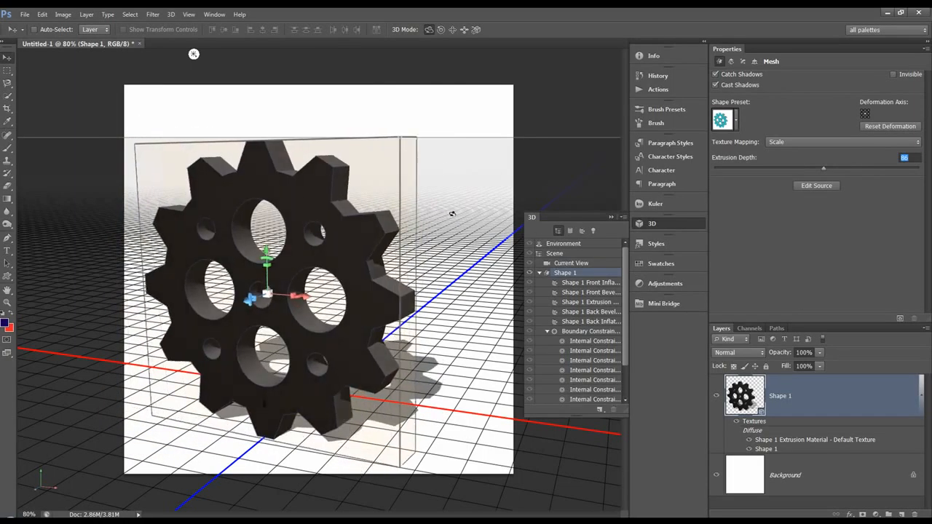
mouse_move(463, 133)
left_mouse_down()
mouse_move(453, 137)
mouse_move(472, 140)
left_mouse_up()
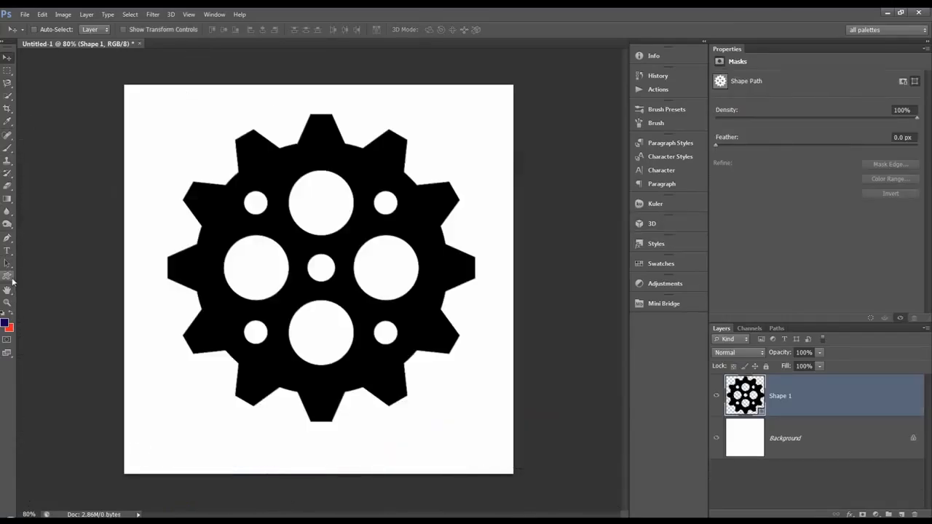
left_click(10, 278)
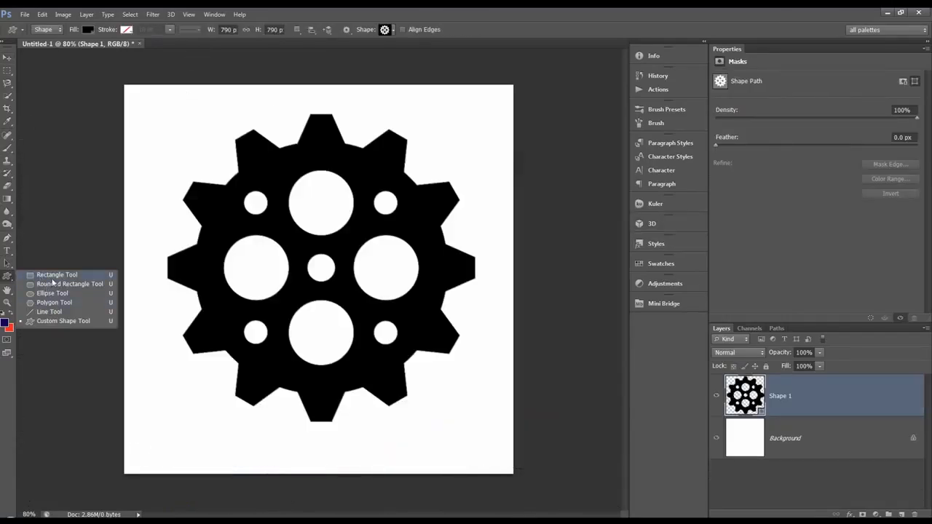
left_click(11, 278)
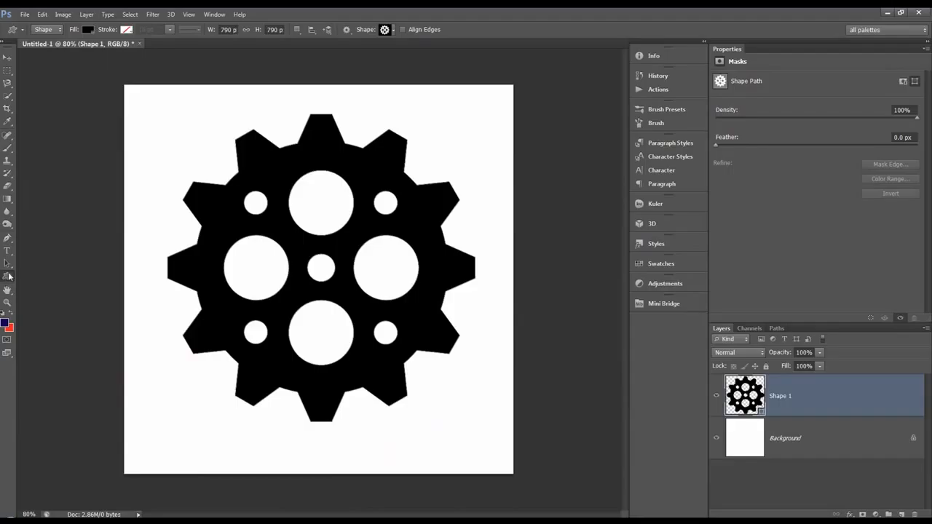